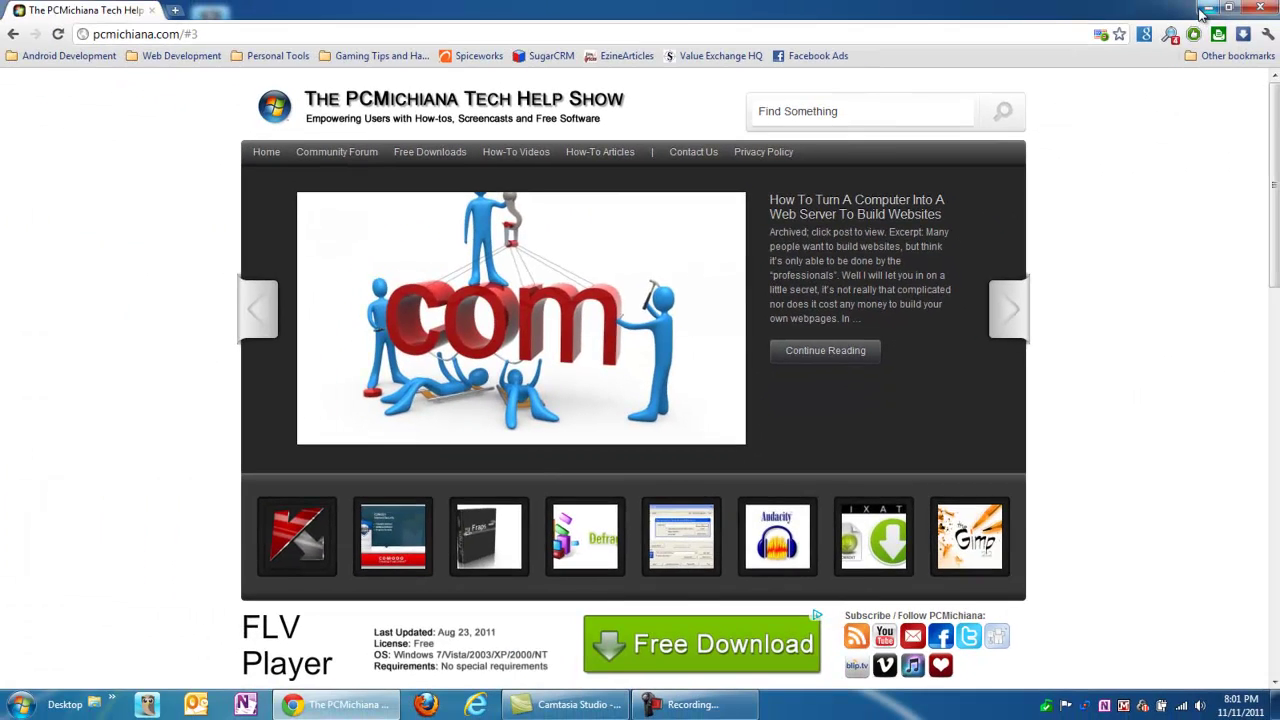
- Open the XAMPP Control Panel and start Apache on port 80 and MySQL on port 3306
left_click(1200, 12)
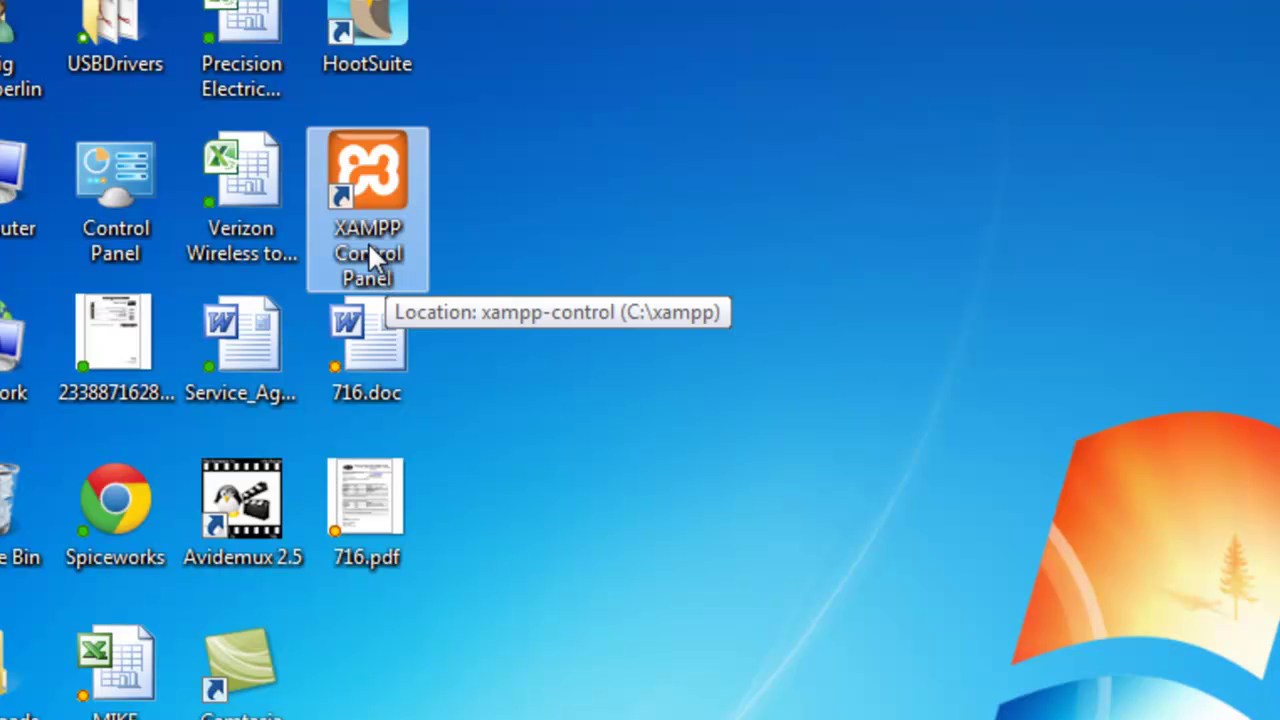
double_click(369, 249)
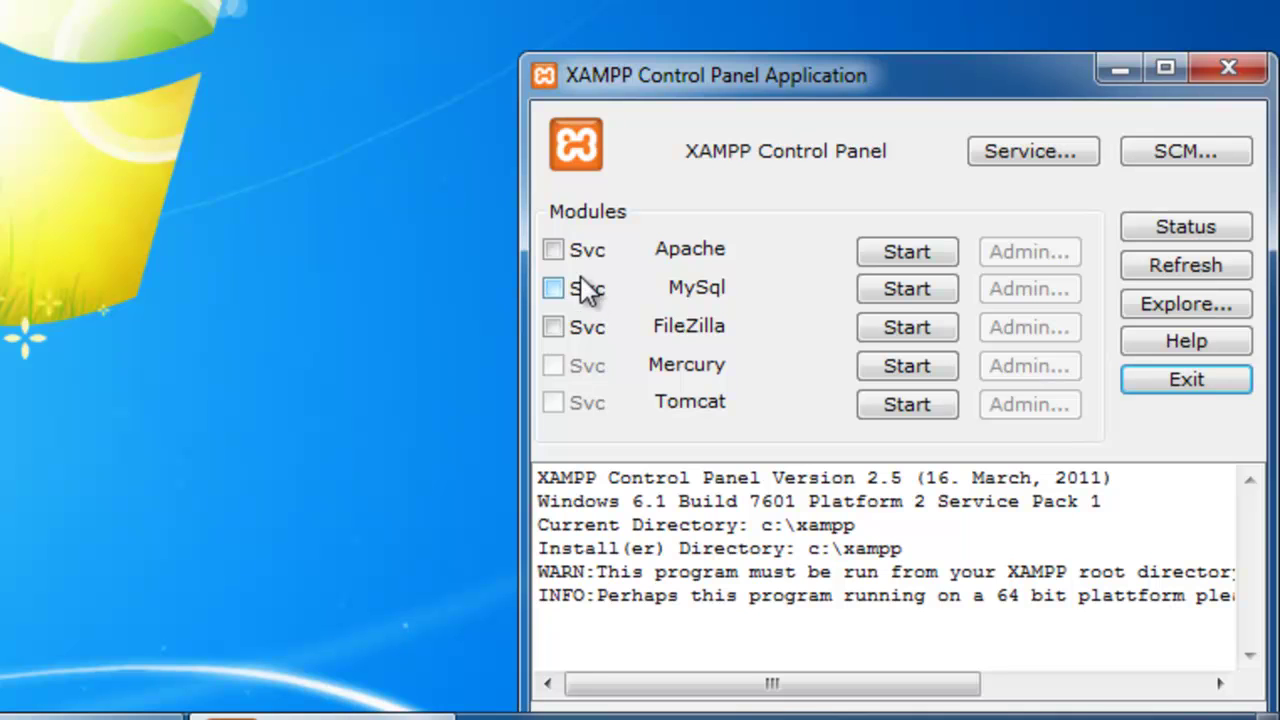
left_click(905, 258)
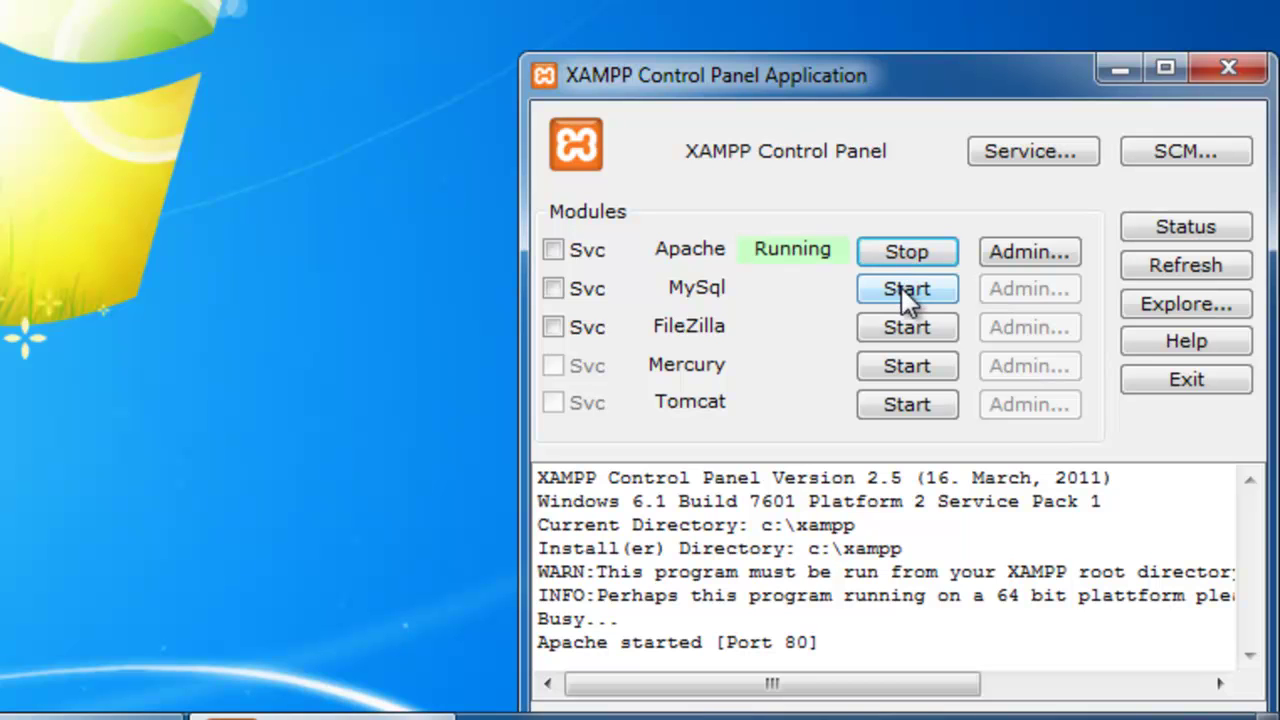
left_click(905, 290)
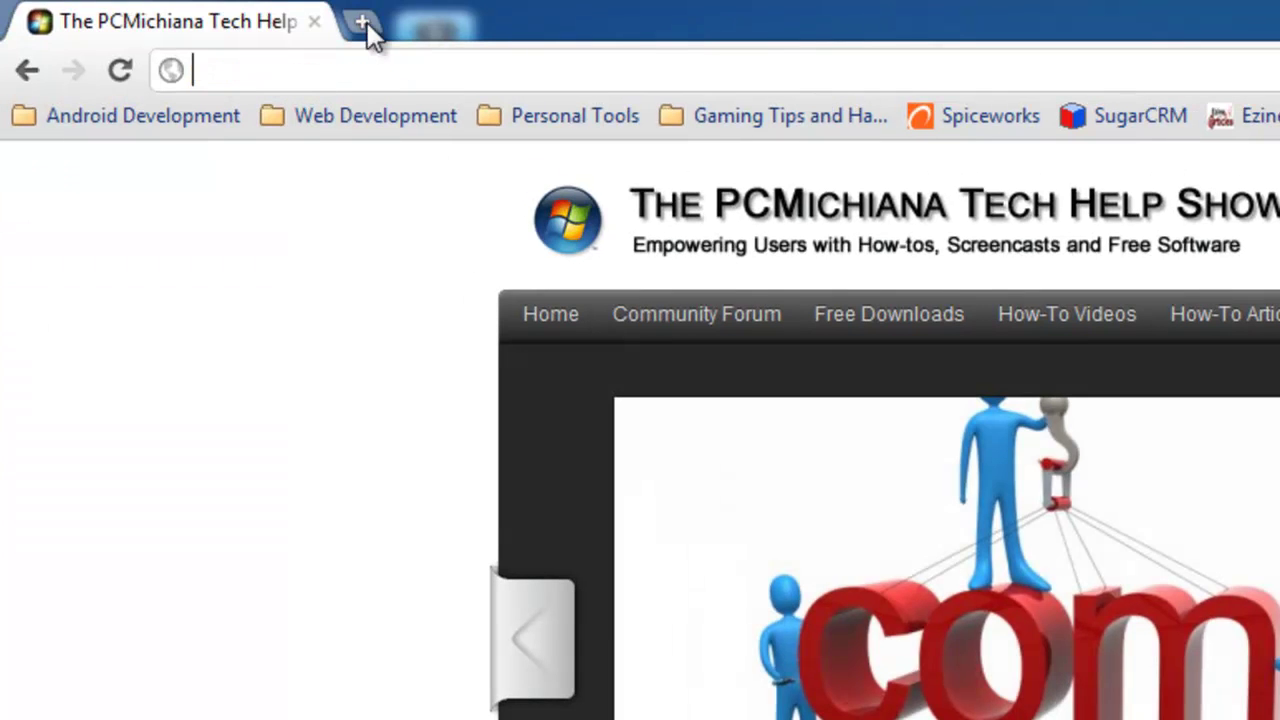
left_click(362, 21)
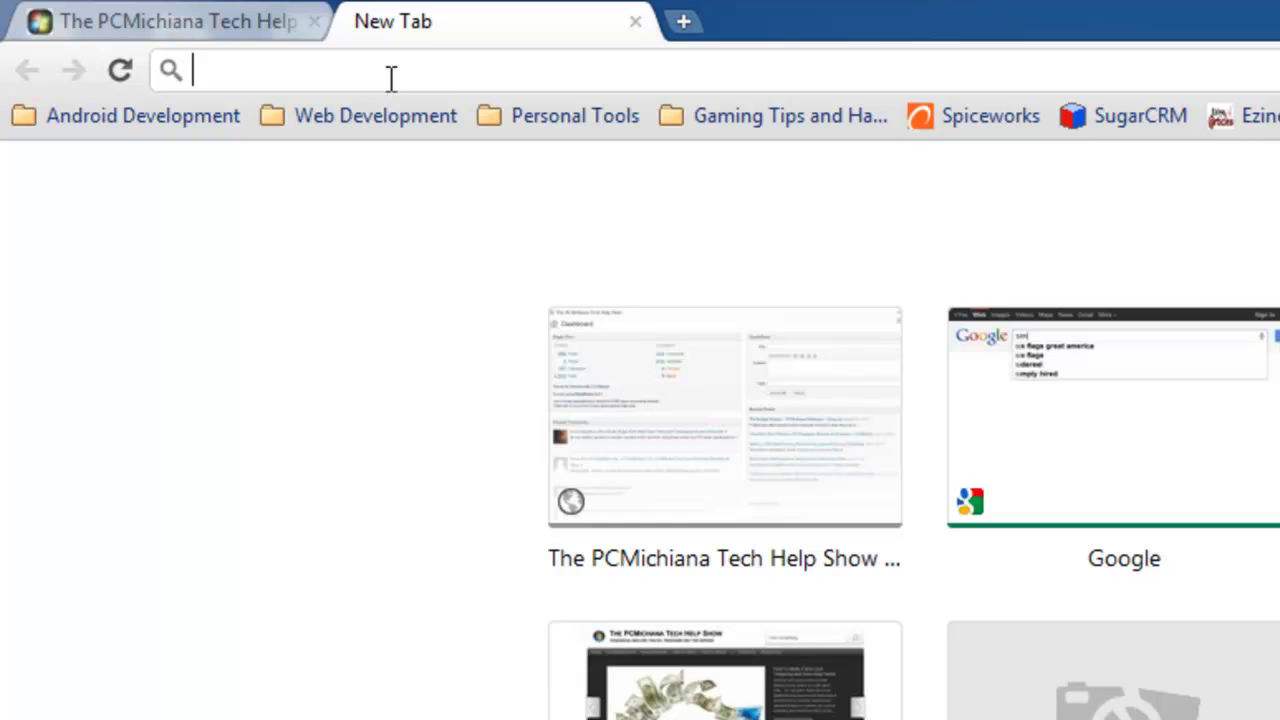
type("http:/")
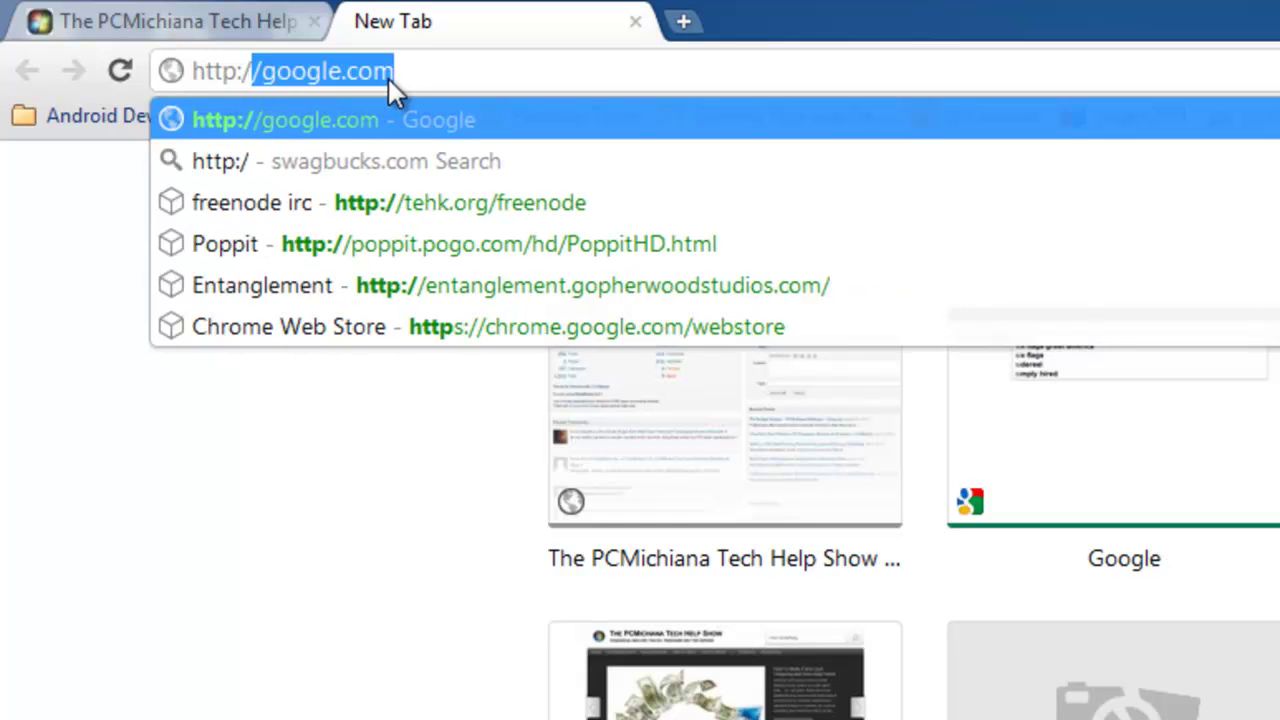
type("/localhost")
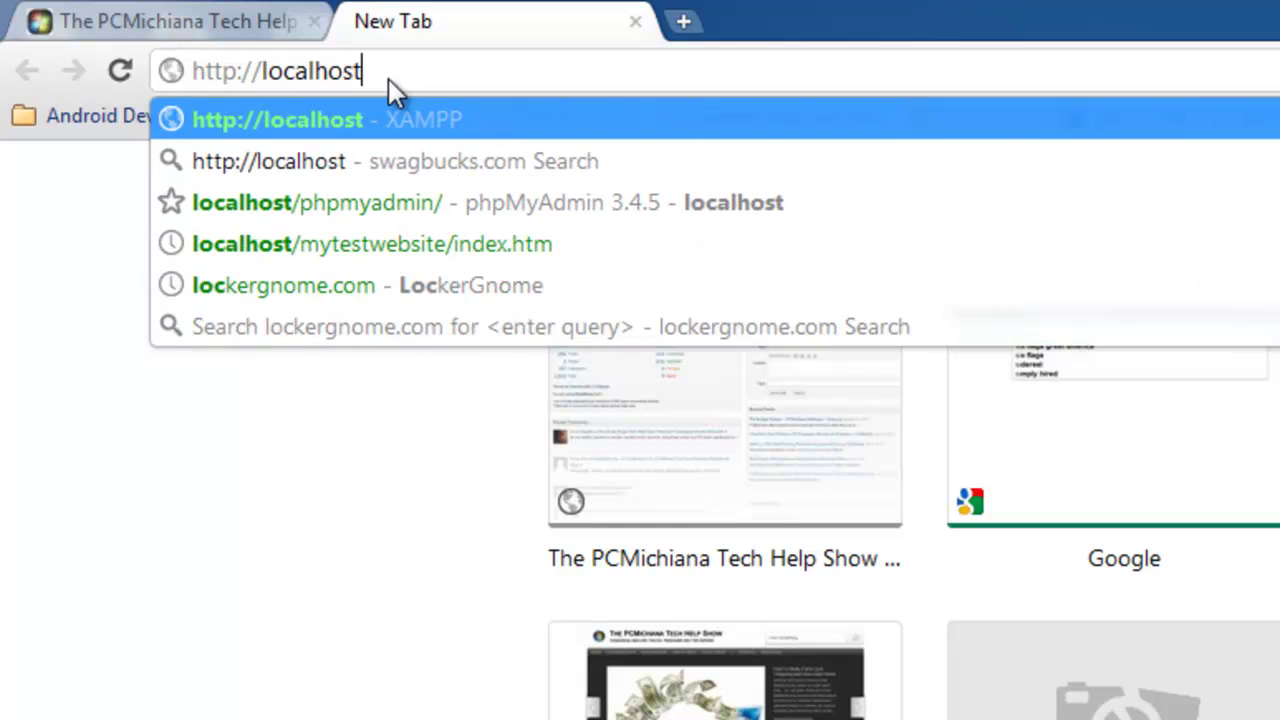
key("Return")
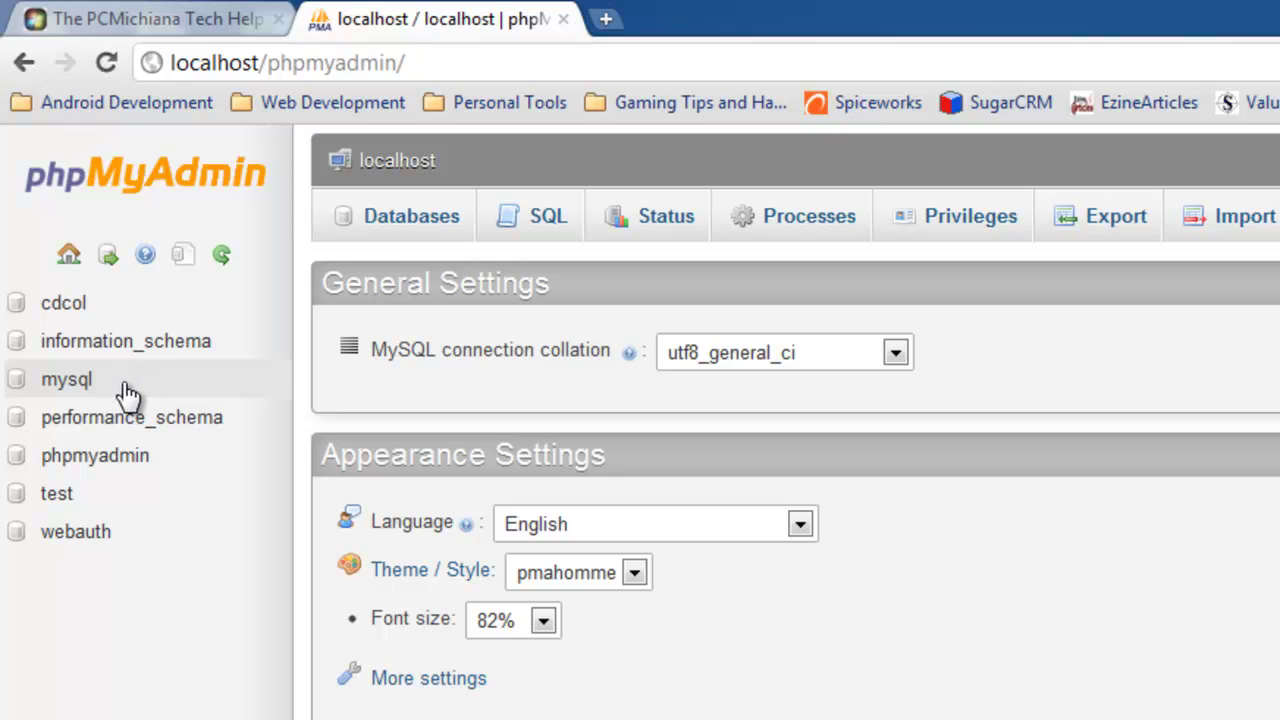
- Create and open the wp_artistic_creations database, then return to the PCMichiana tab
left_click(414, 240)
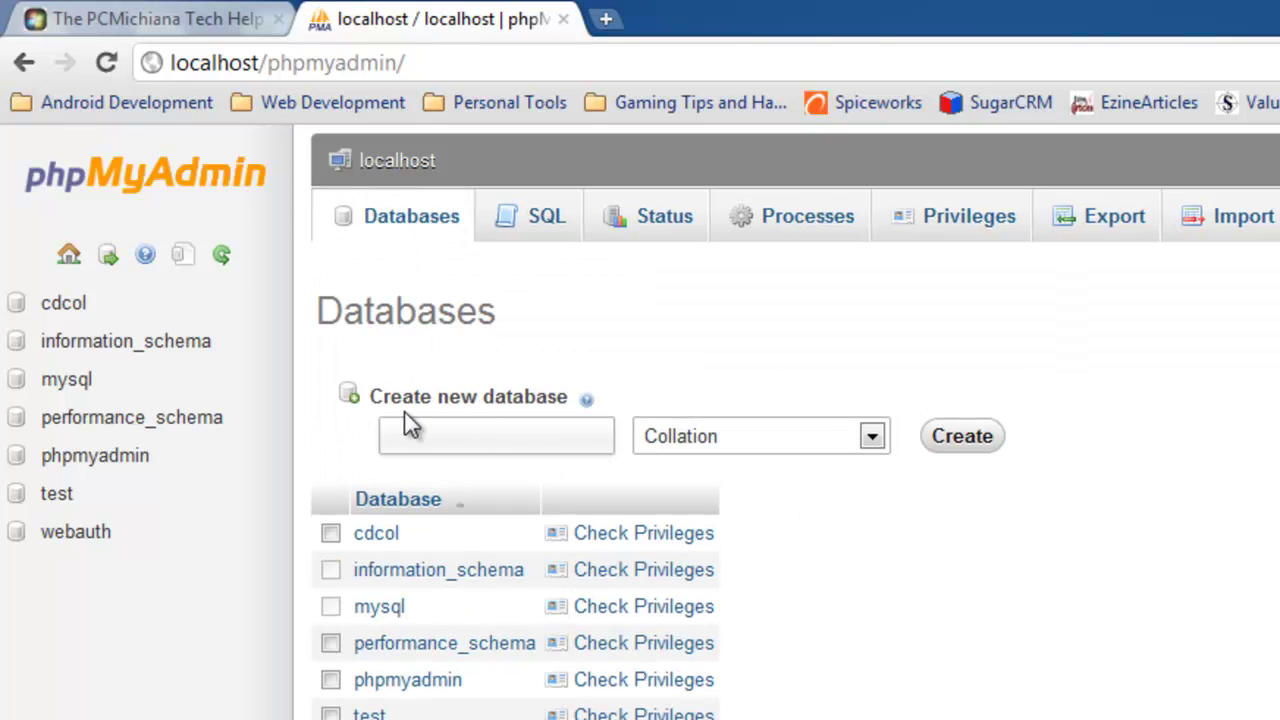
left_click(486, 431)
type("wp_artisti")
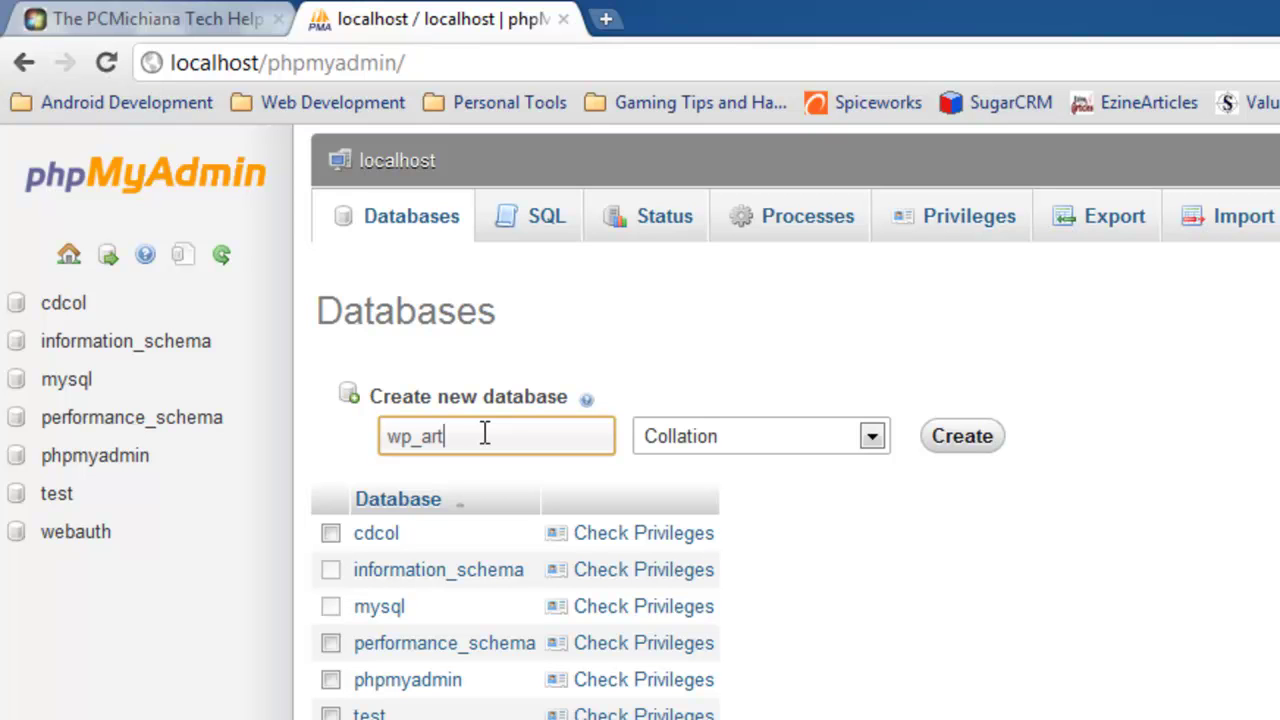
type("c_creations")
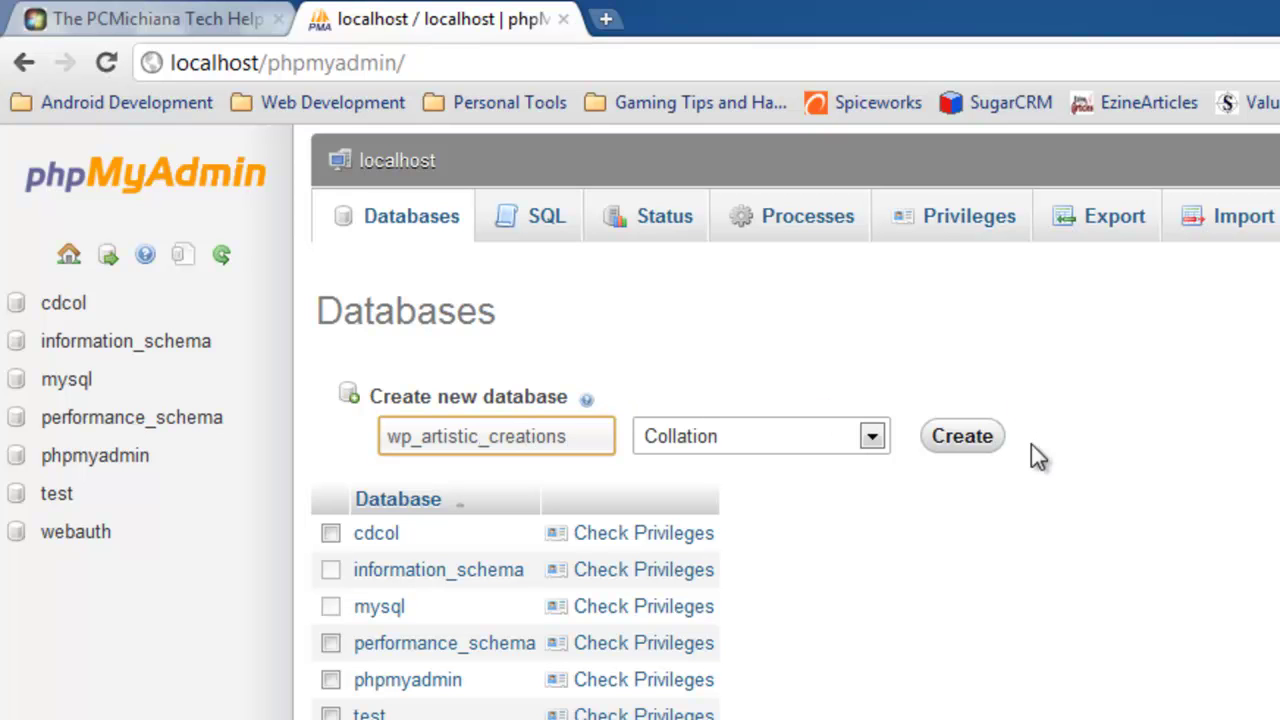
left_click(978, 450)
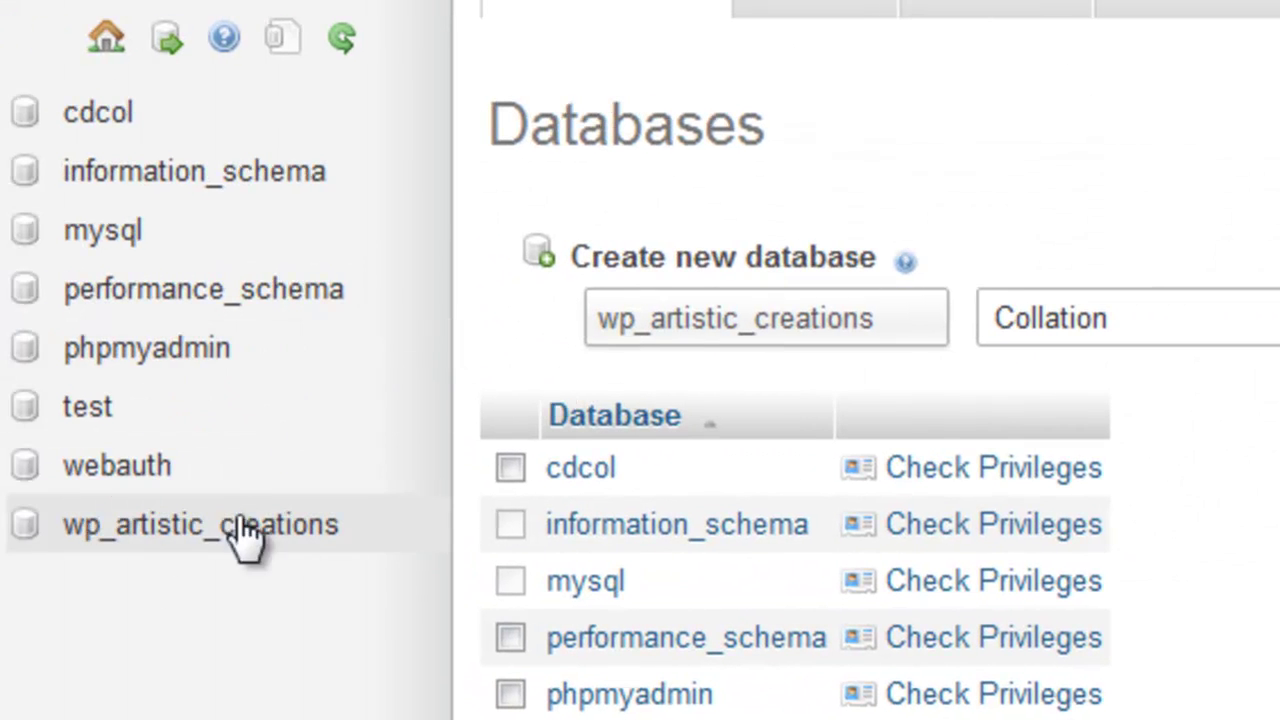
left_click(149, 540)
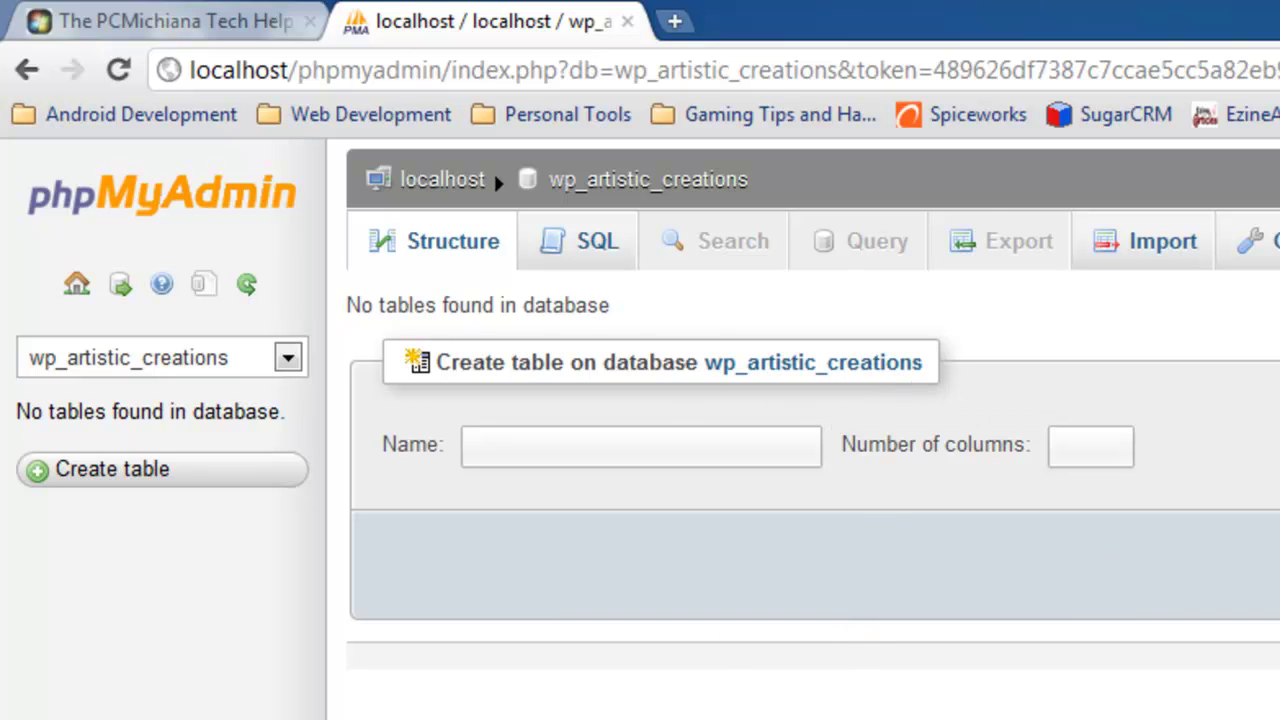
left_click(180, 22)
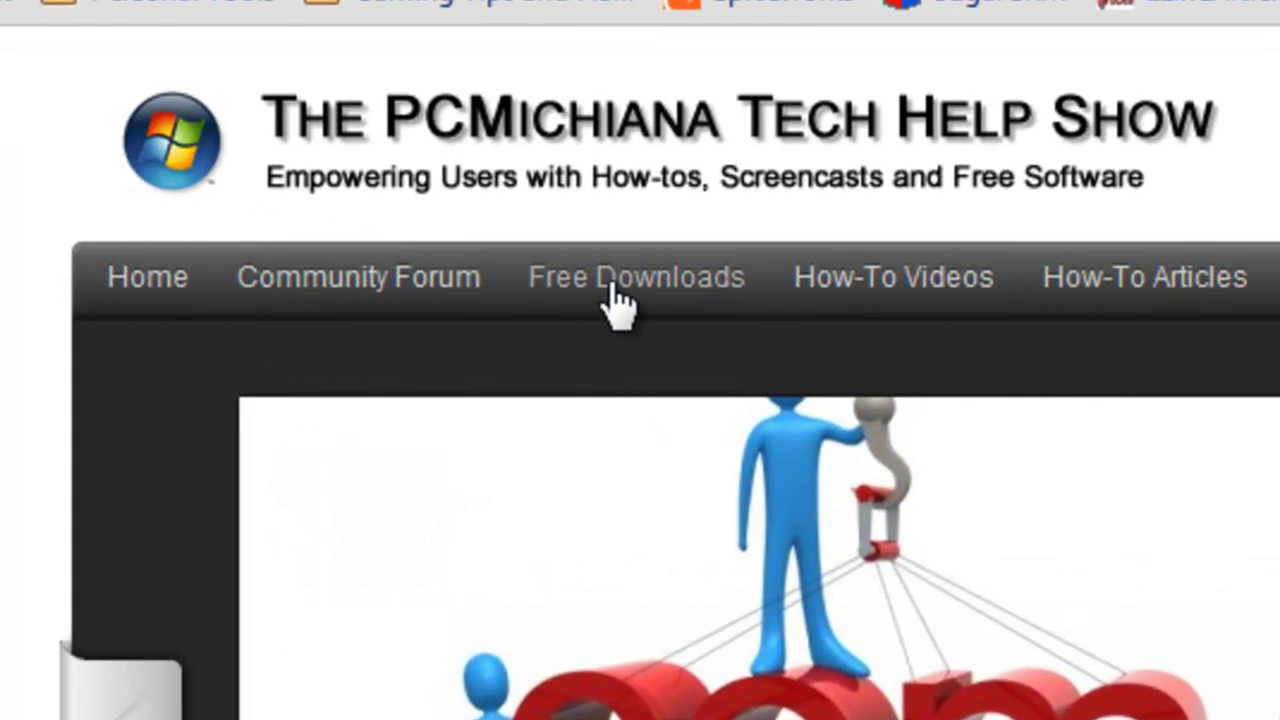
- Follow Free Downloads to the WordPress Blog Software post and its link to WordPress.org
left_click(614, 290)
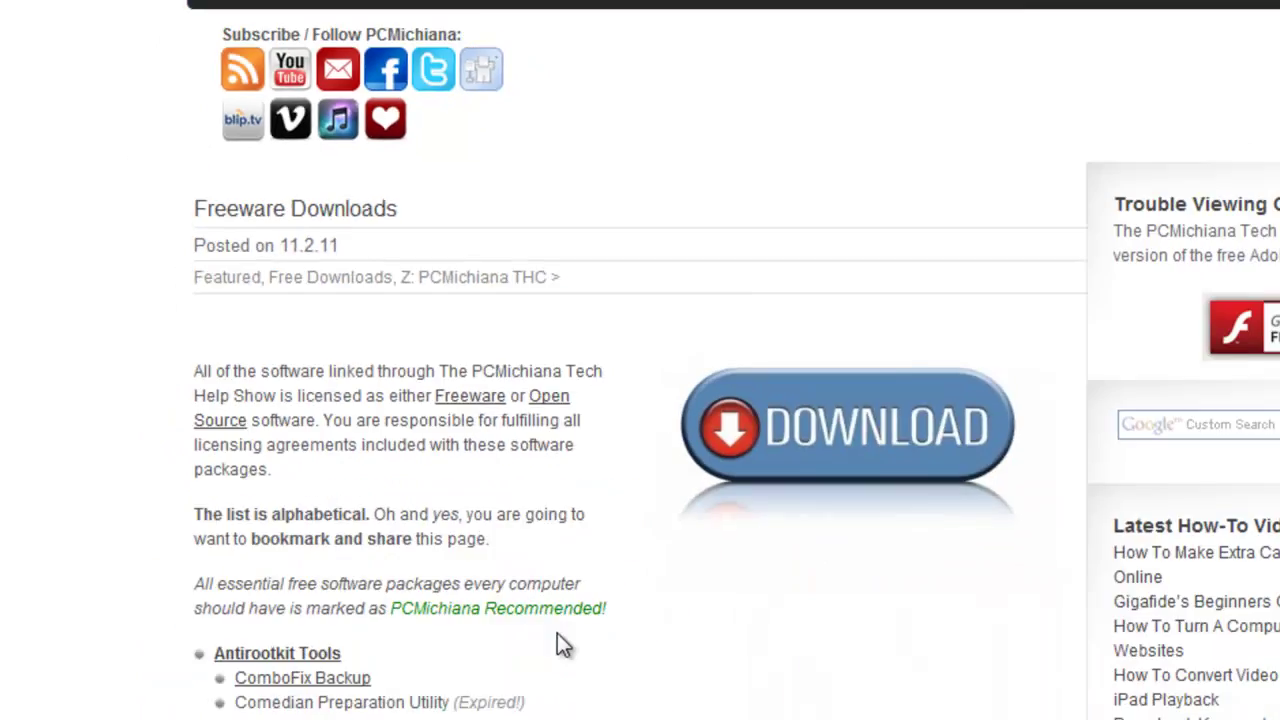
scroll(525, 480, "down", 5)
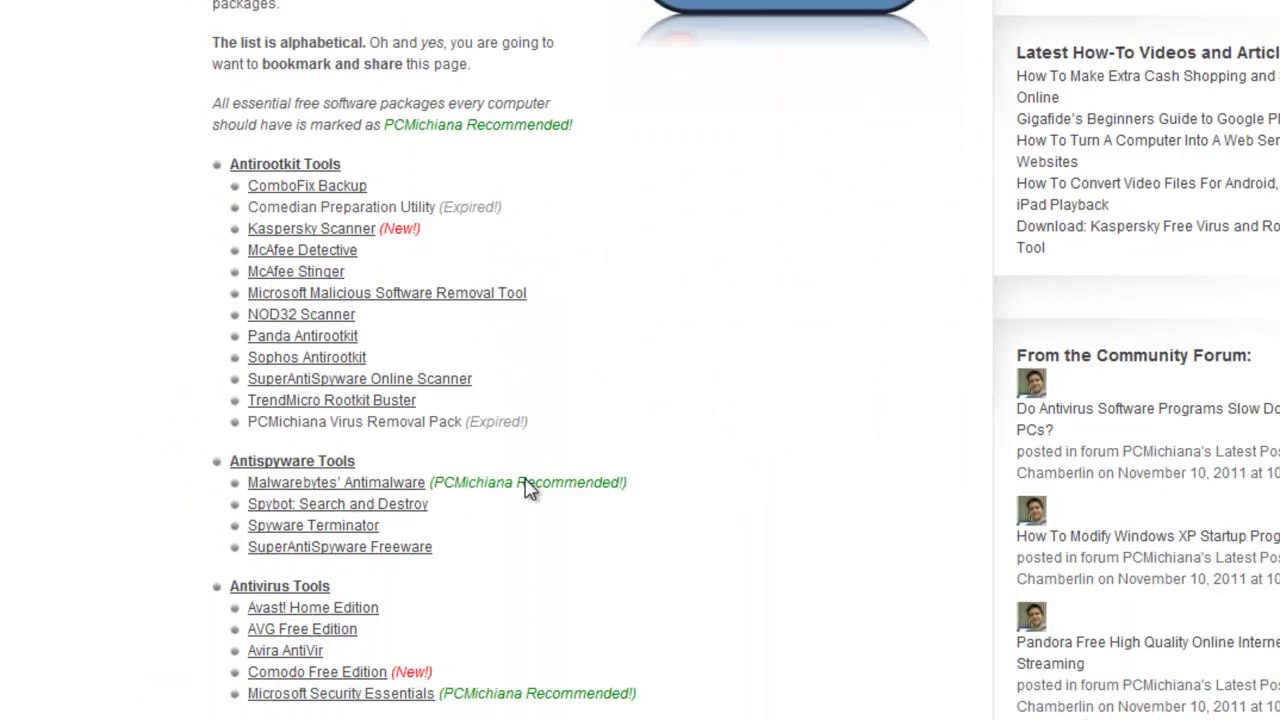
scroll(525, 480, "down", 3)
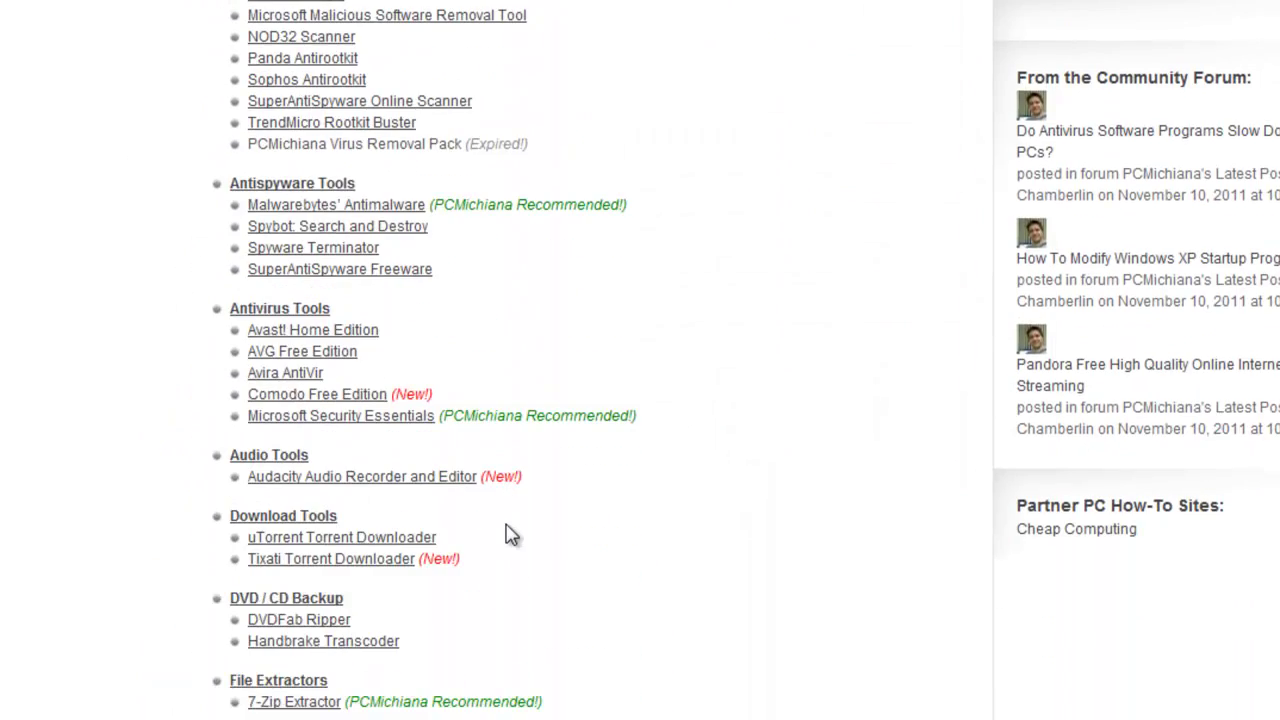
scroll(510, 535, "down", 8)
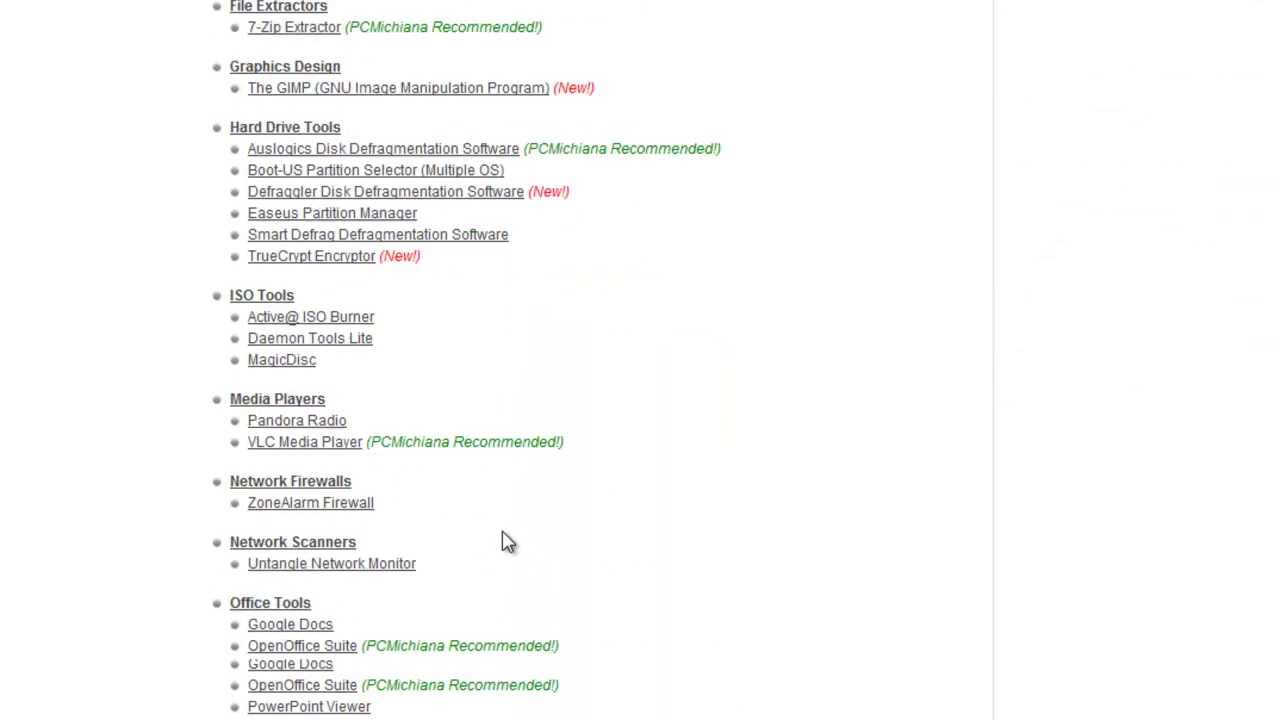
scroll(508, 542, "down", 12)
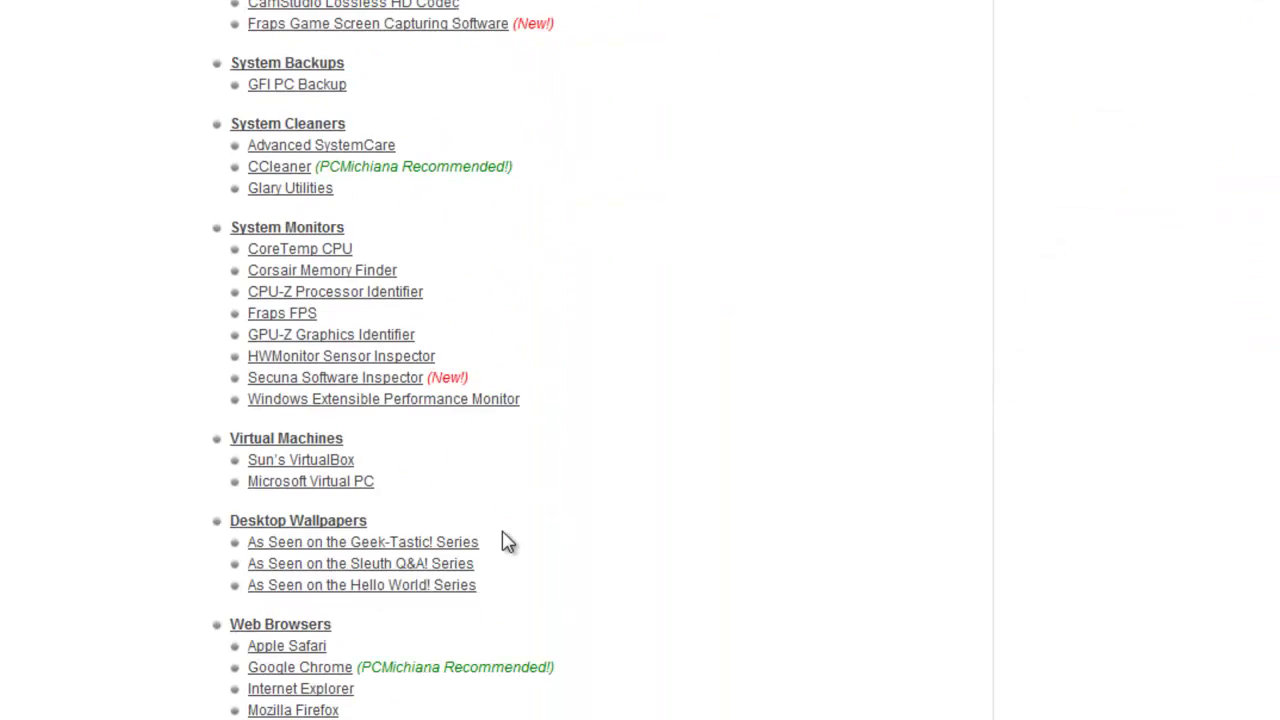
scroll(505, 540, "down", 5)
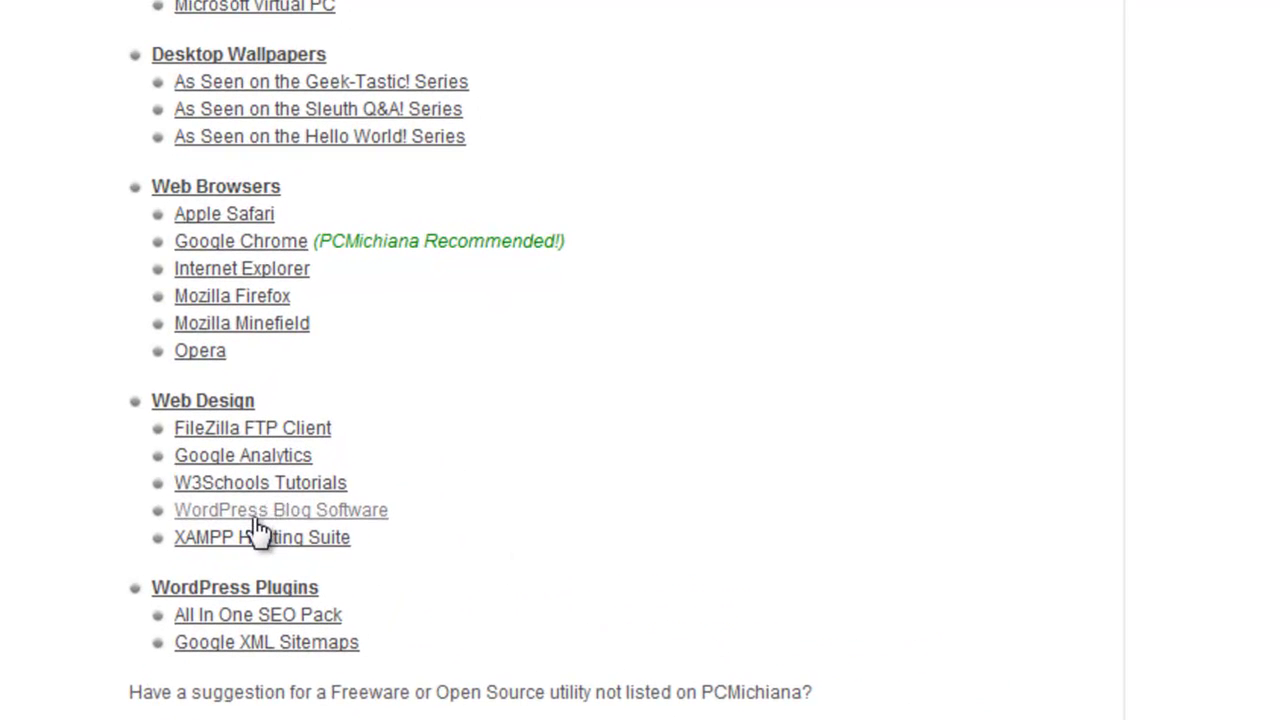
left_click(256, 516)
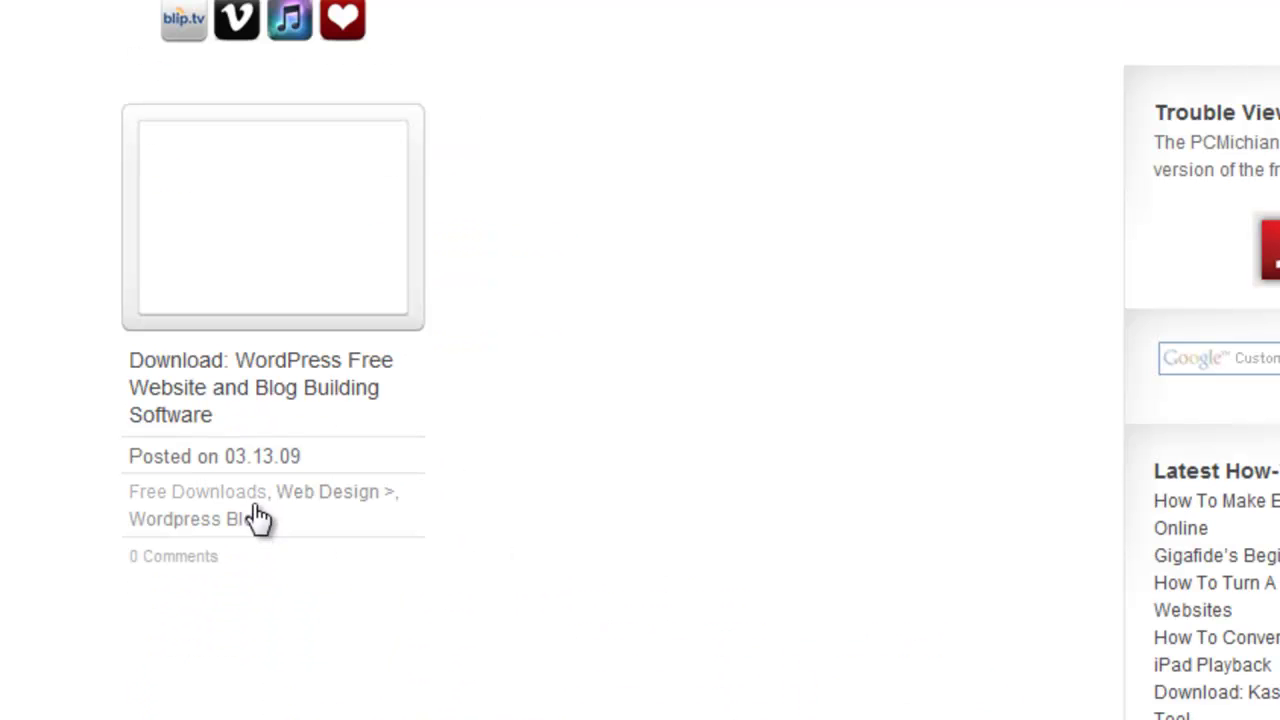
left_click(252, 381)
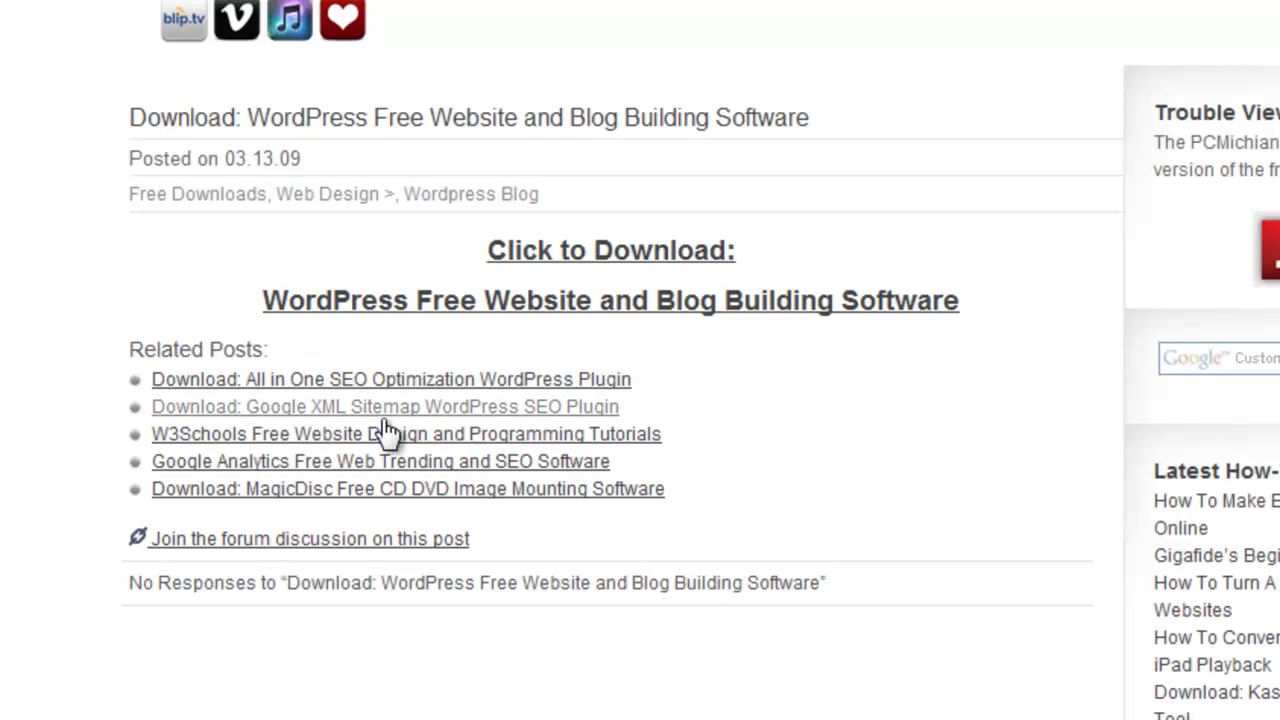
left_click(564, 256)
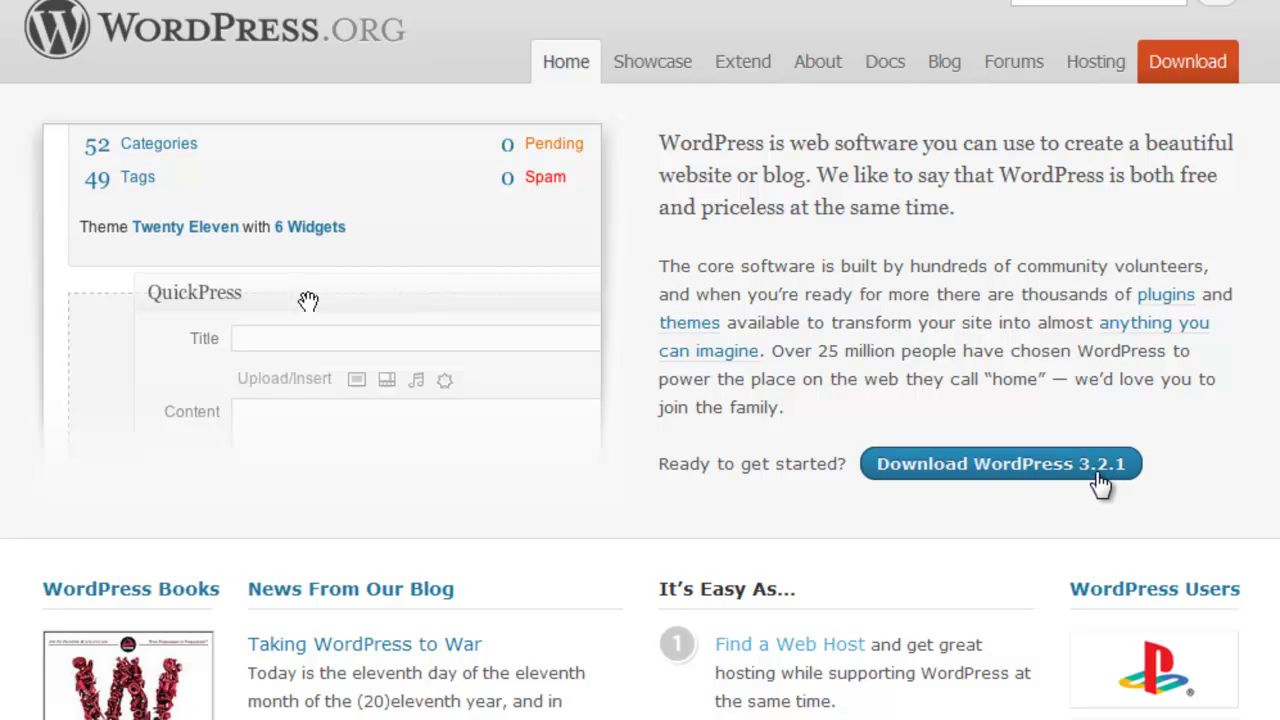
- Save wordpress-3.2.1.zip to the Desktop and minimize Chrome to reveal it
left_click(1100, 480)
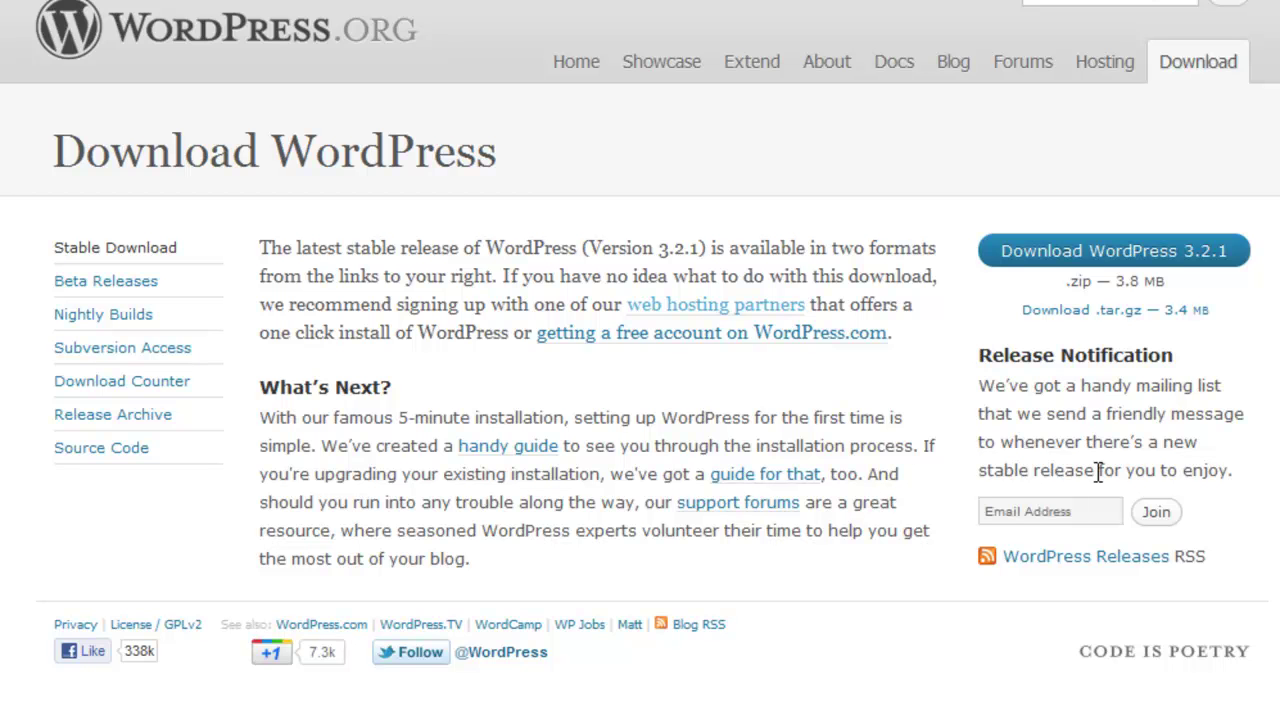
left_click(1133, 260)
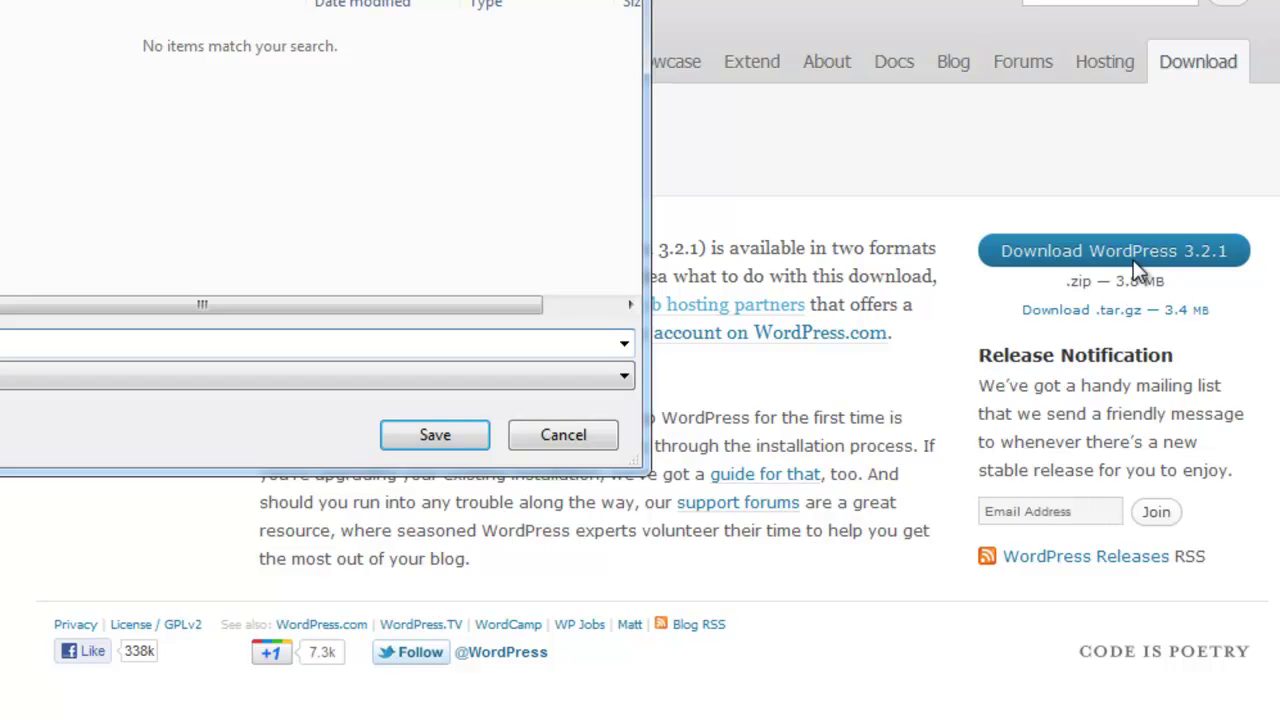
left_click(118, 62)
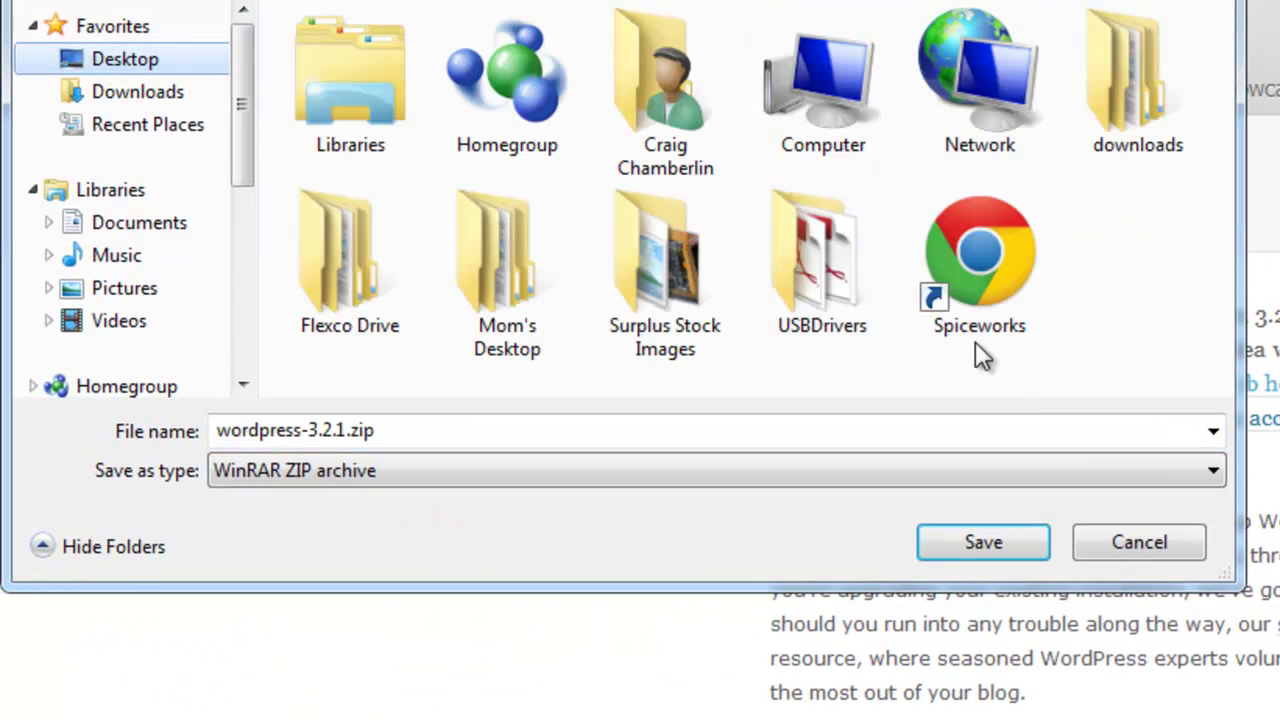
left_click(1018, 534)
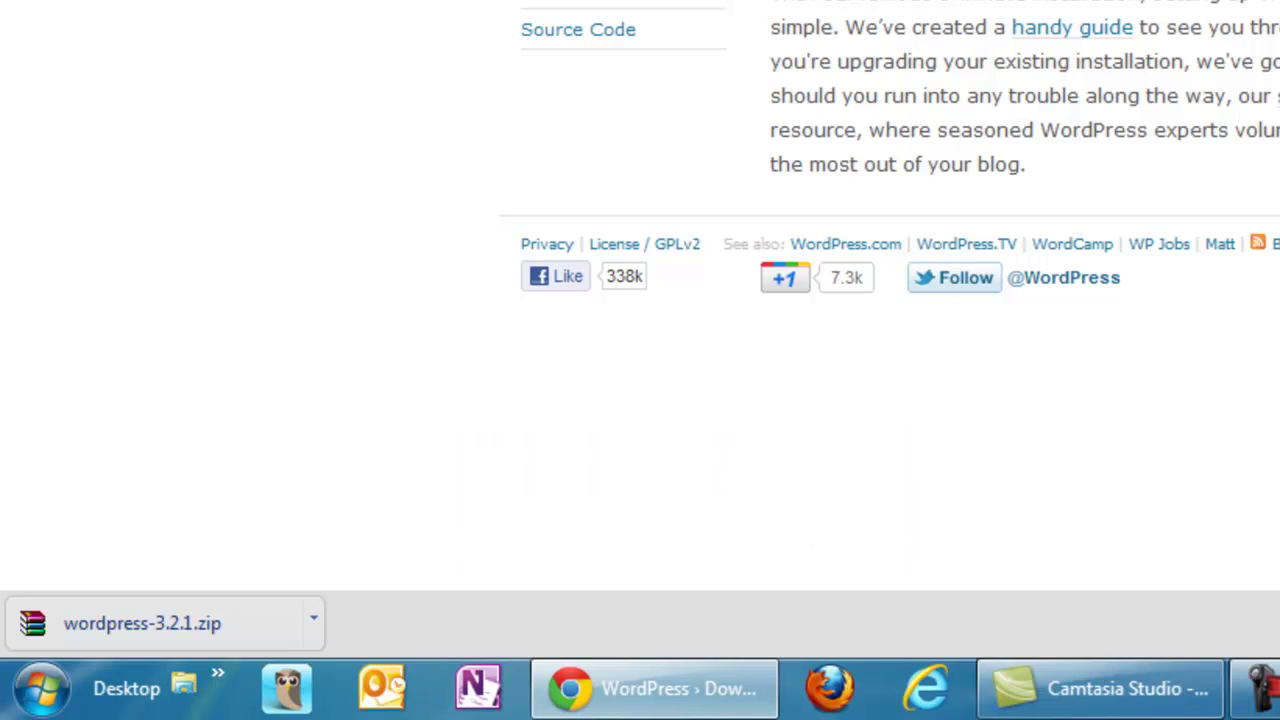
left_click(655, 688)
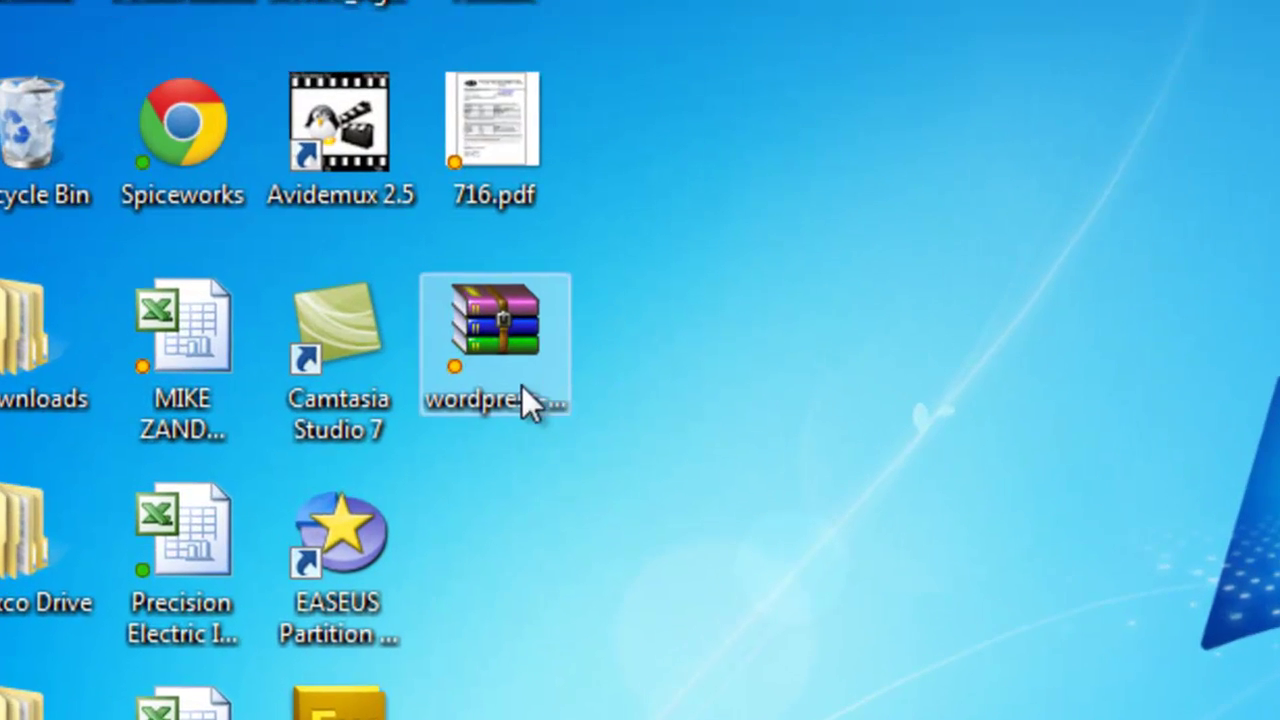
left_click(522, 386)
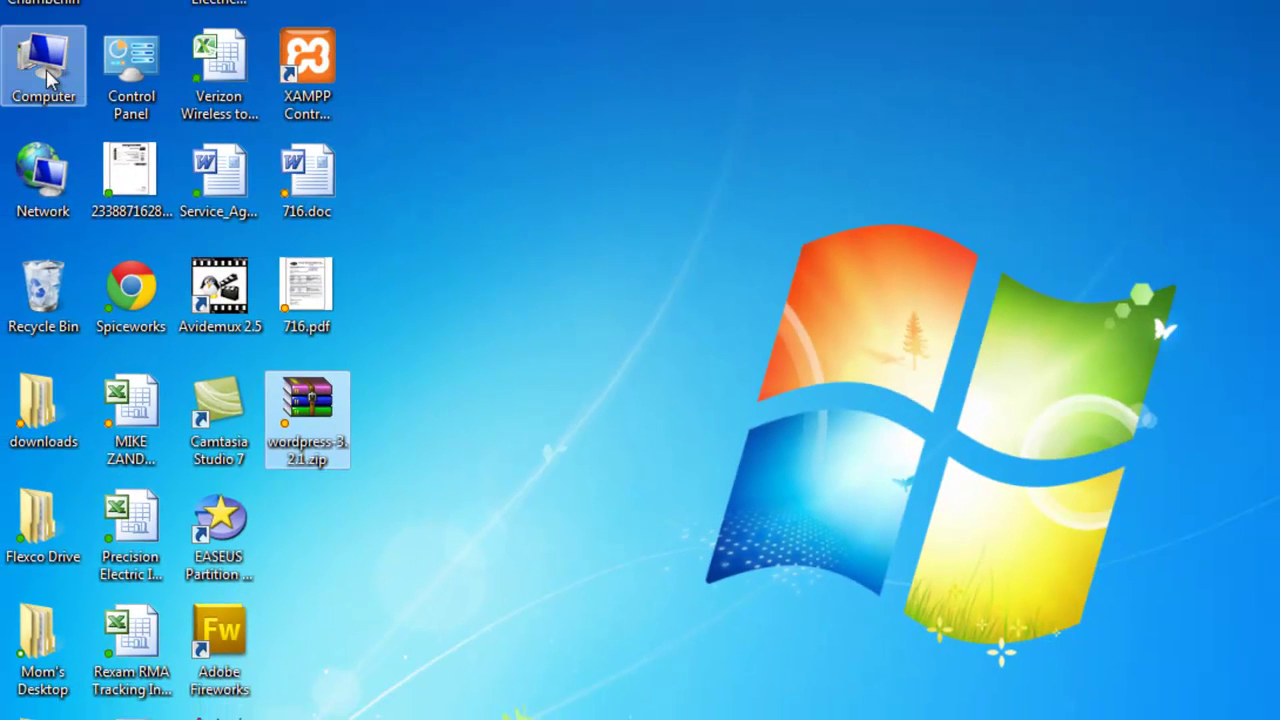
- Browse from Computer to the C:\xampp\htdocs folder
left_click(44, 80)
double_click(44, 80)
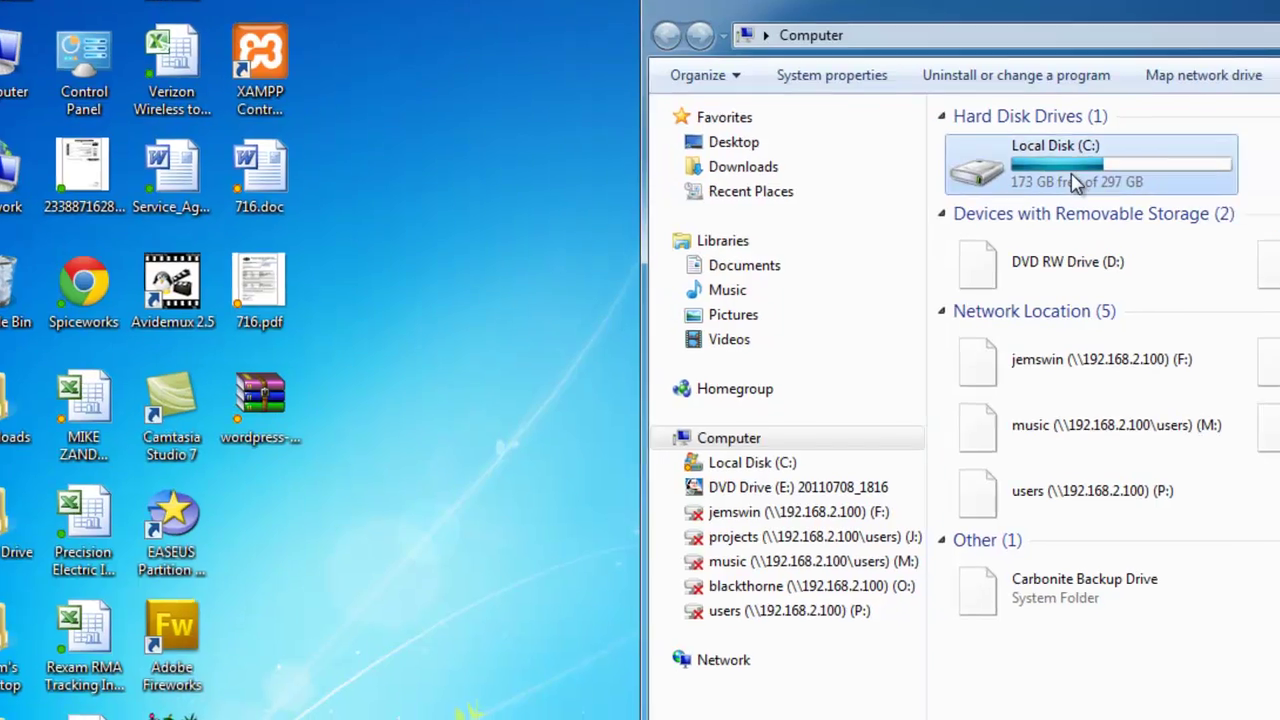
double_click(1075, 183)
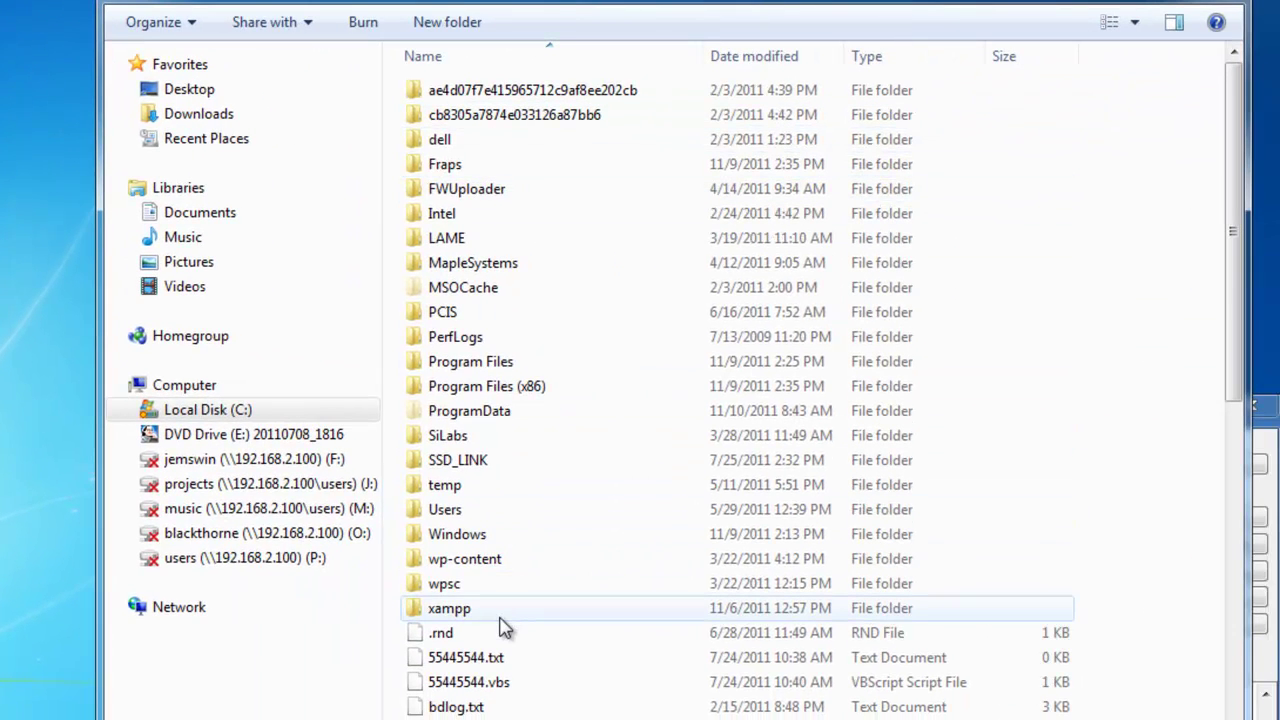
double_click(501, 614)
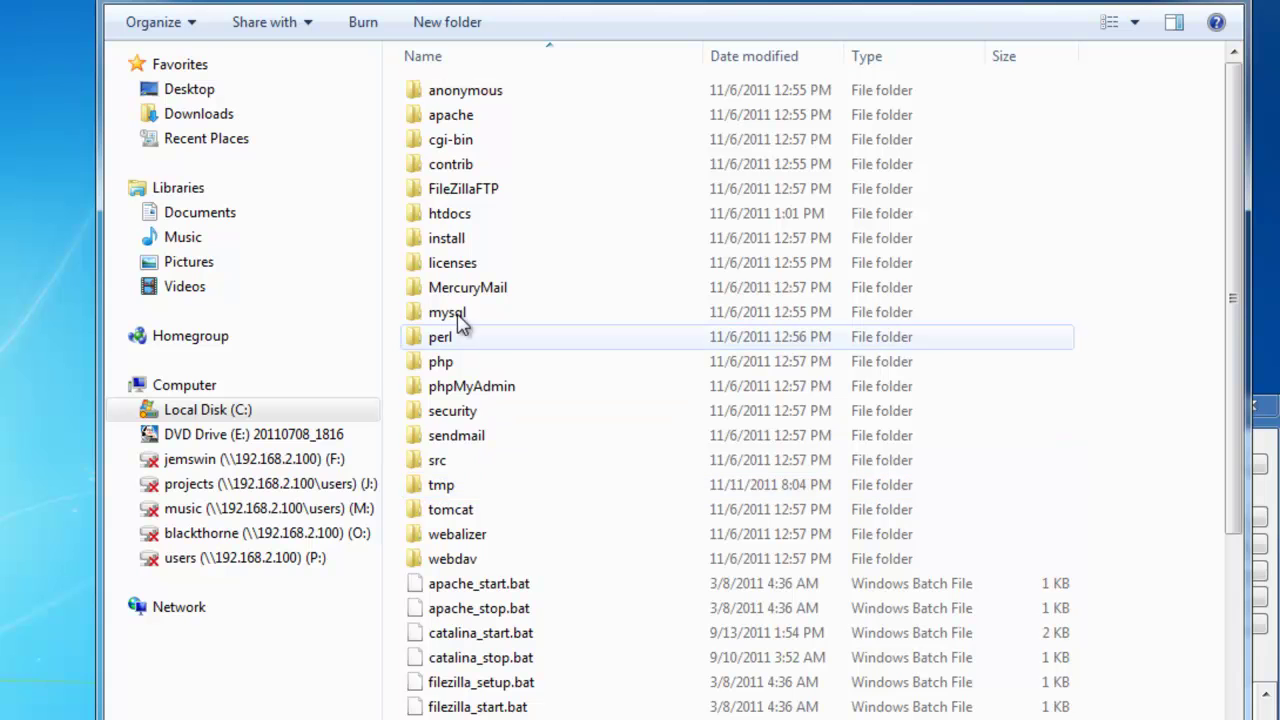
double_click(458, 228)
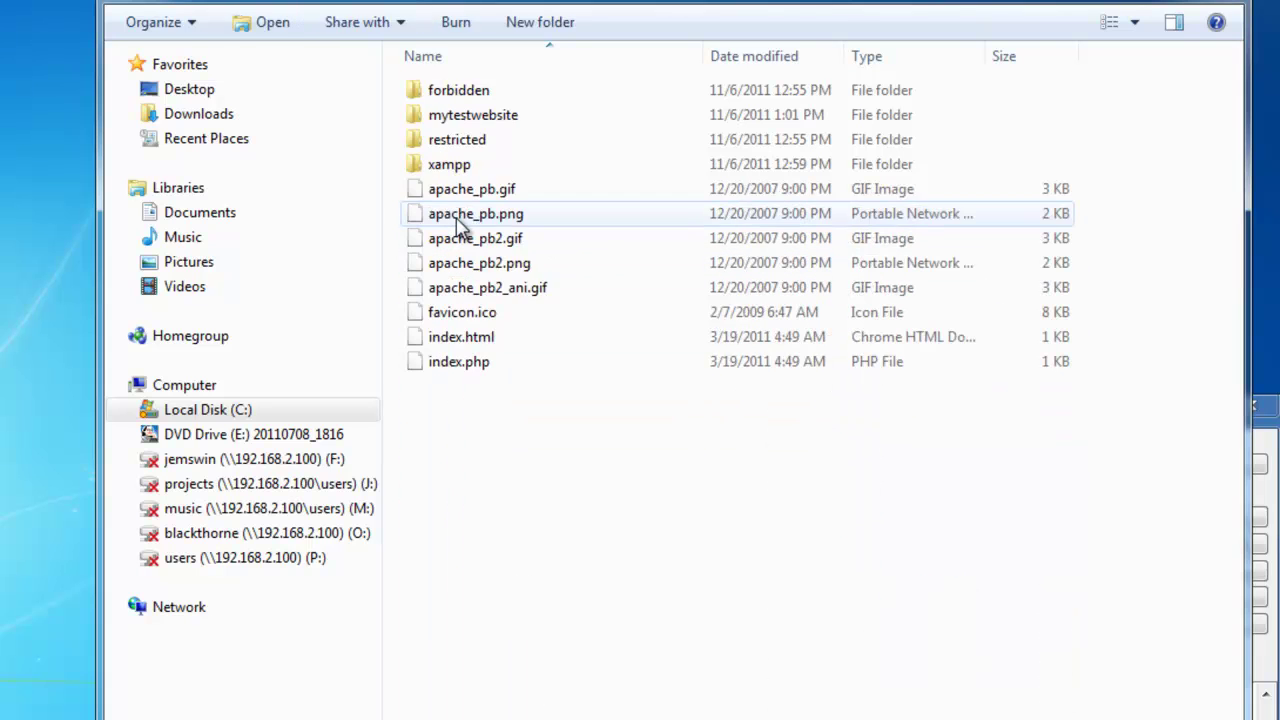
- Create and open a new artisticcreations folder in htdocs, then open wordpress-3.2.1.zip
right_click(458, 222)
left_click(447, 525)
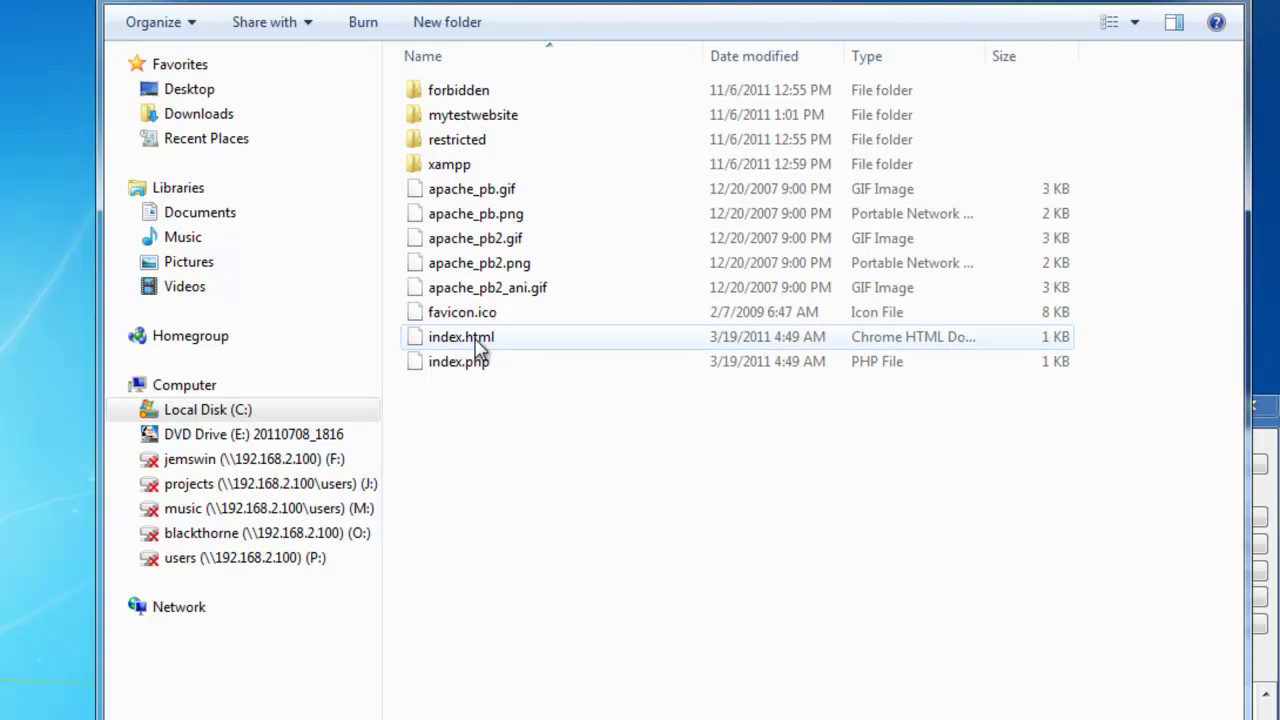
right_click(501, 416)
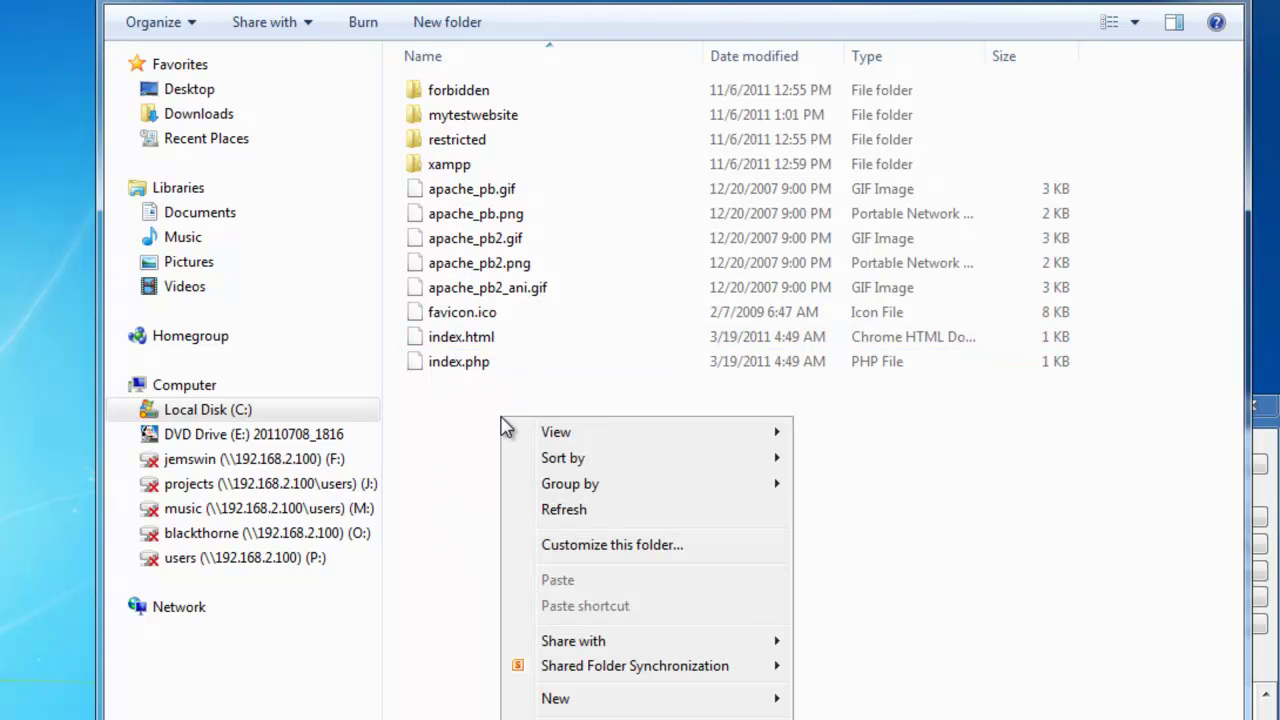
mouse_move(642, 700)
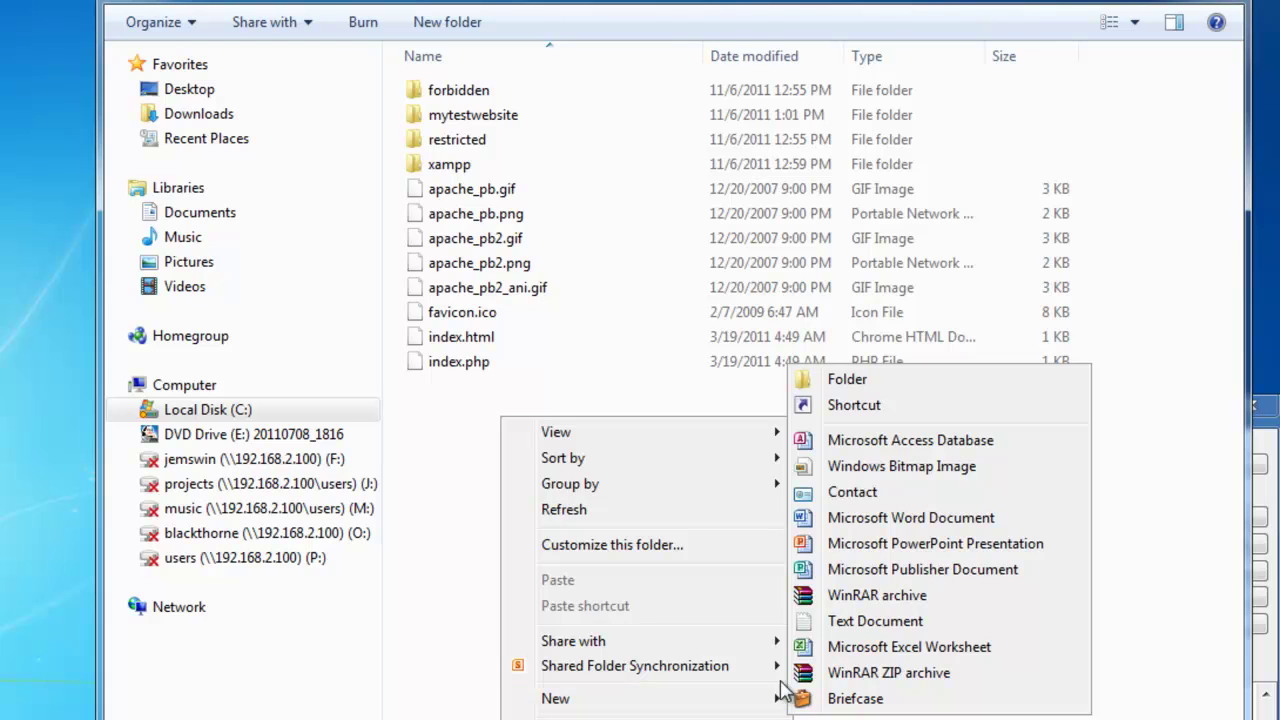
left_click(840, 388)
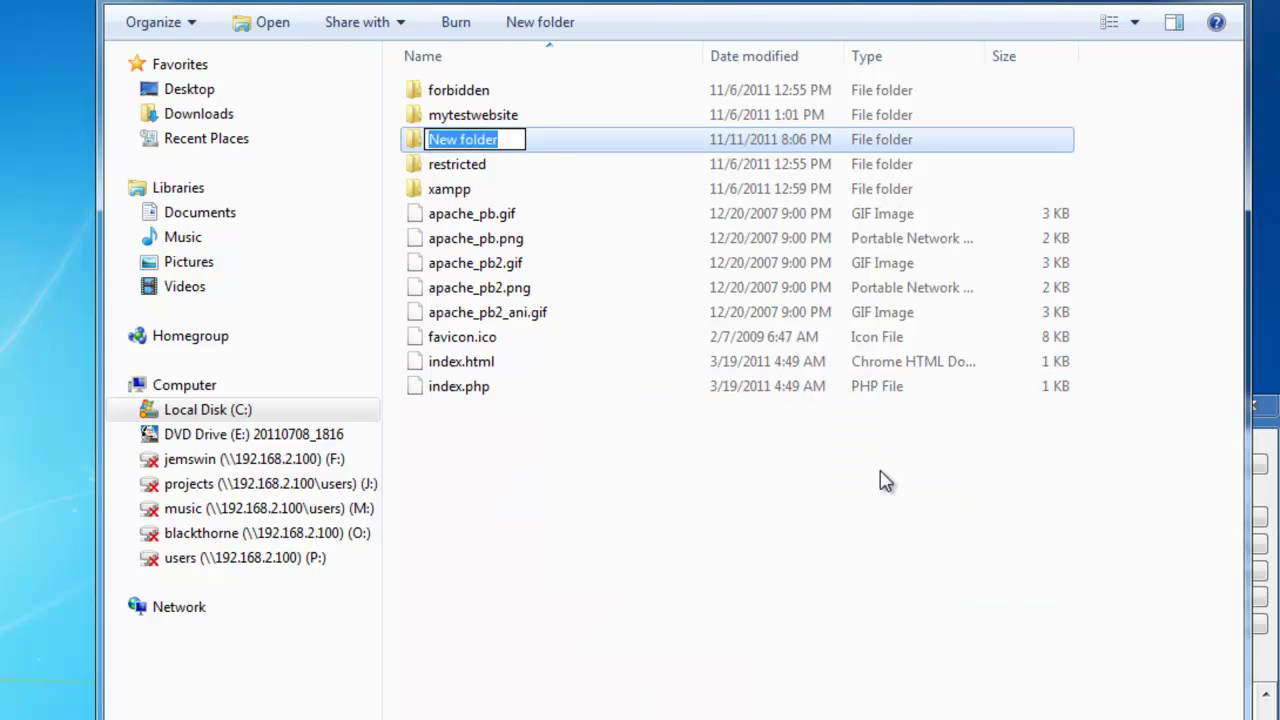
type("artisticcreations")
key("Return")
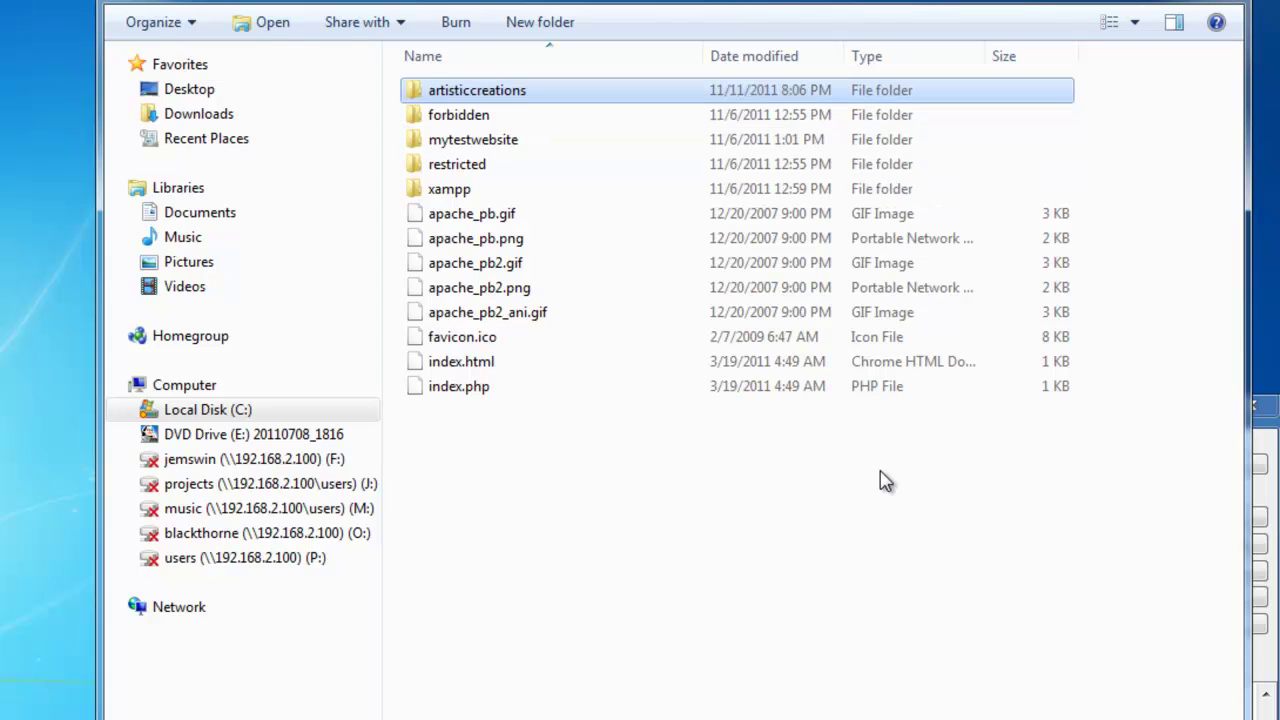
left_click(480, 100)
double_click(482, 100)
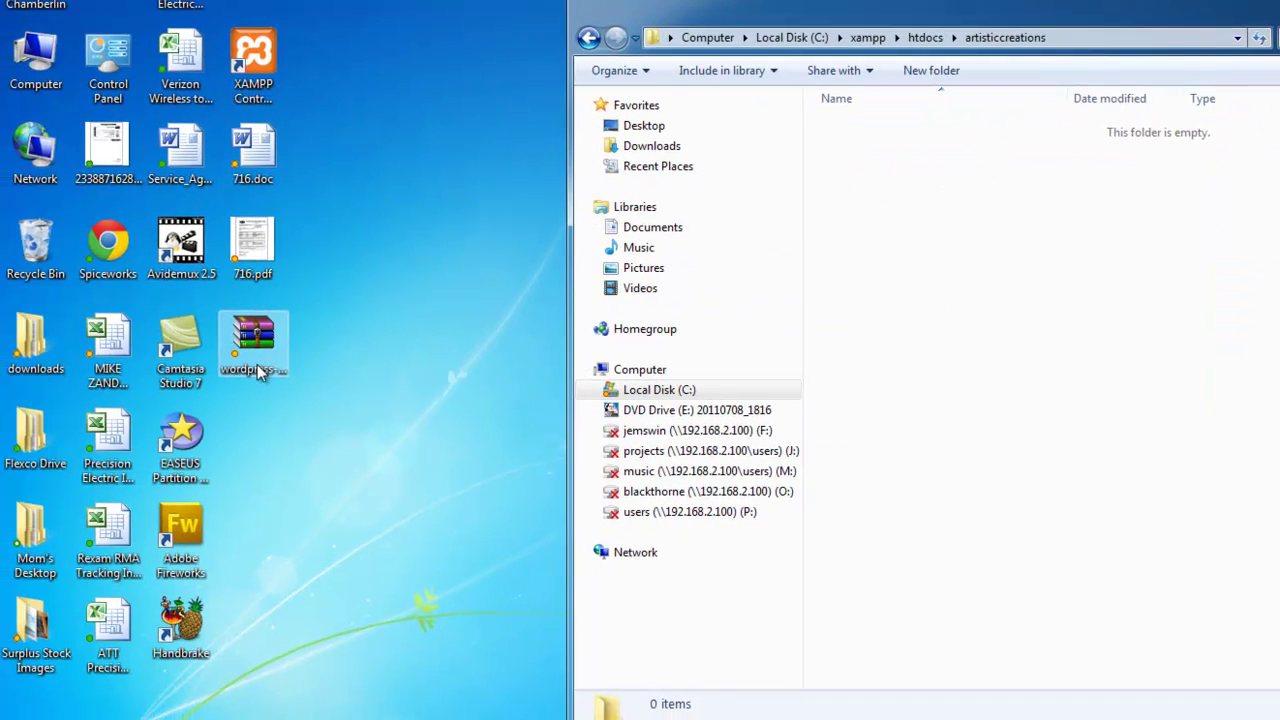
double_click(113, 374)
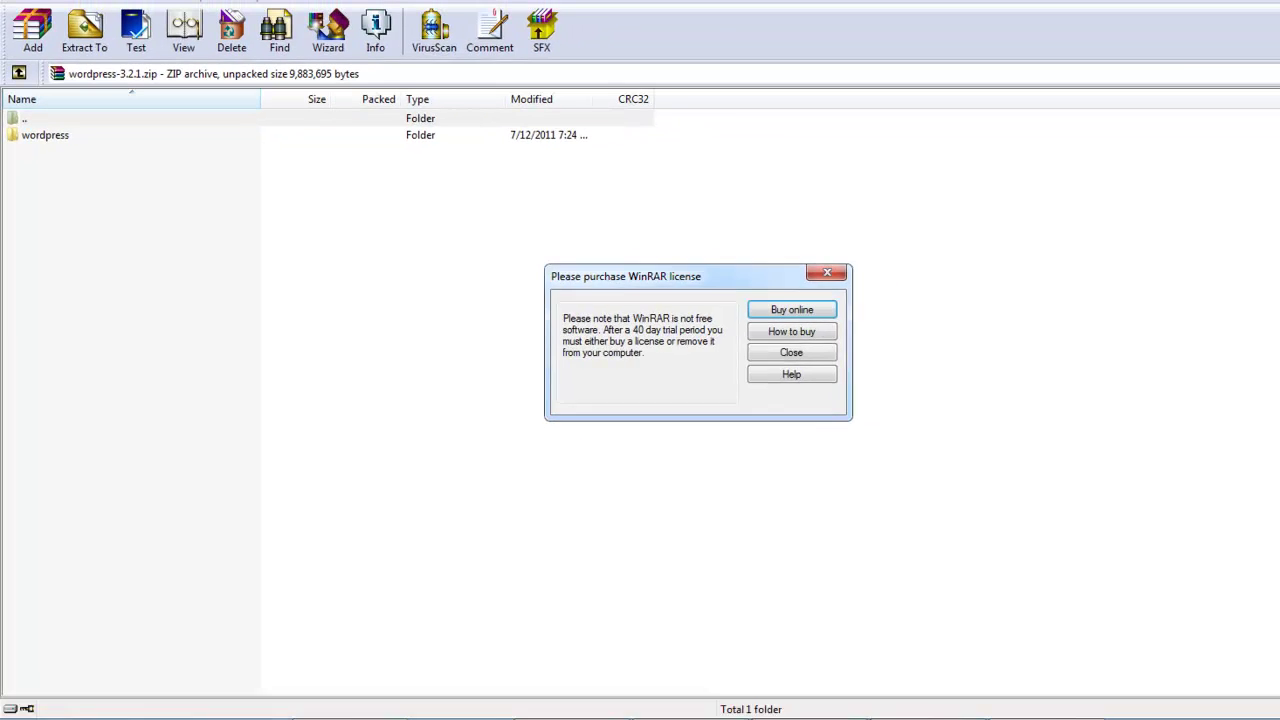
- Dismiss the WinRAR reminder and resize the archive window beside the Explorer folder
left_click(879, 352)
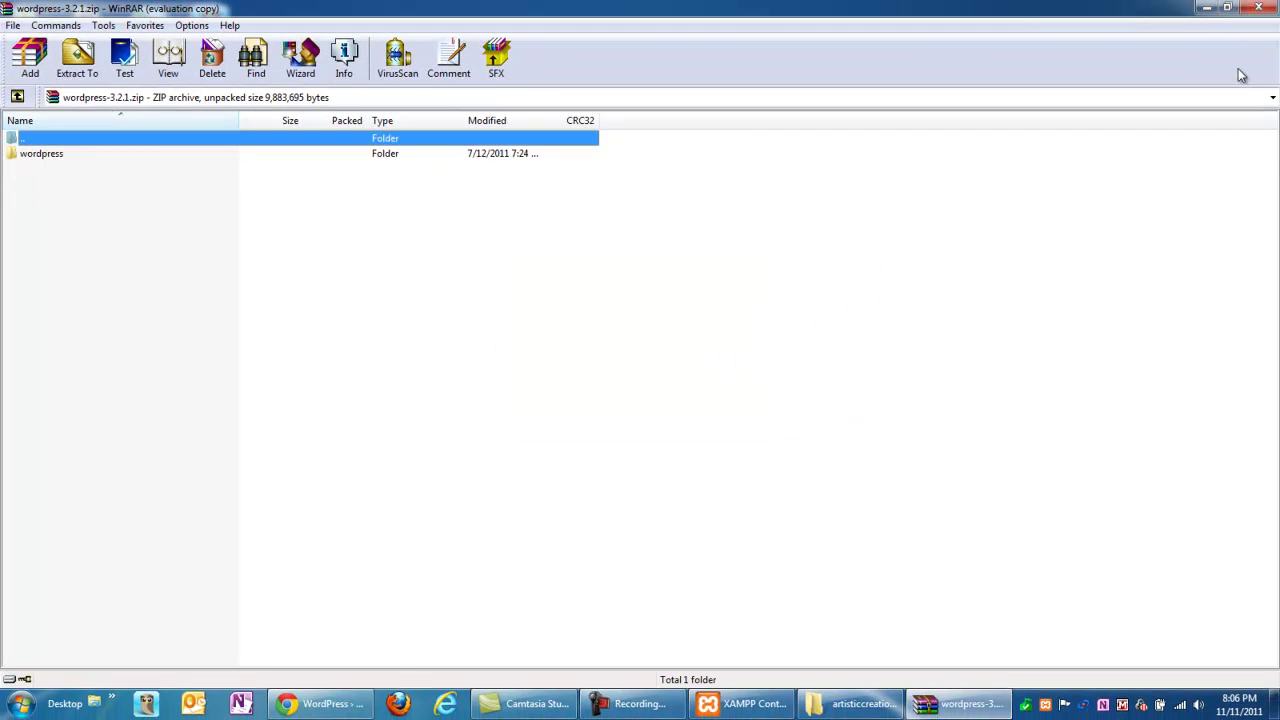
left_click(1228, 8)
left_click_drag(1040, 50, 292, 170)
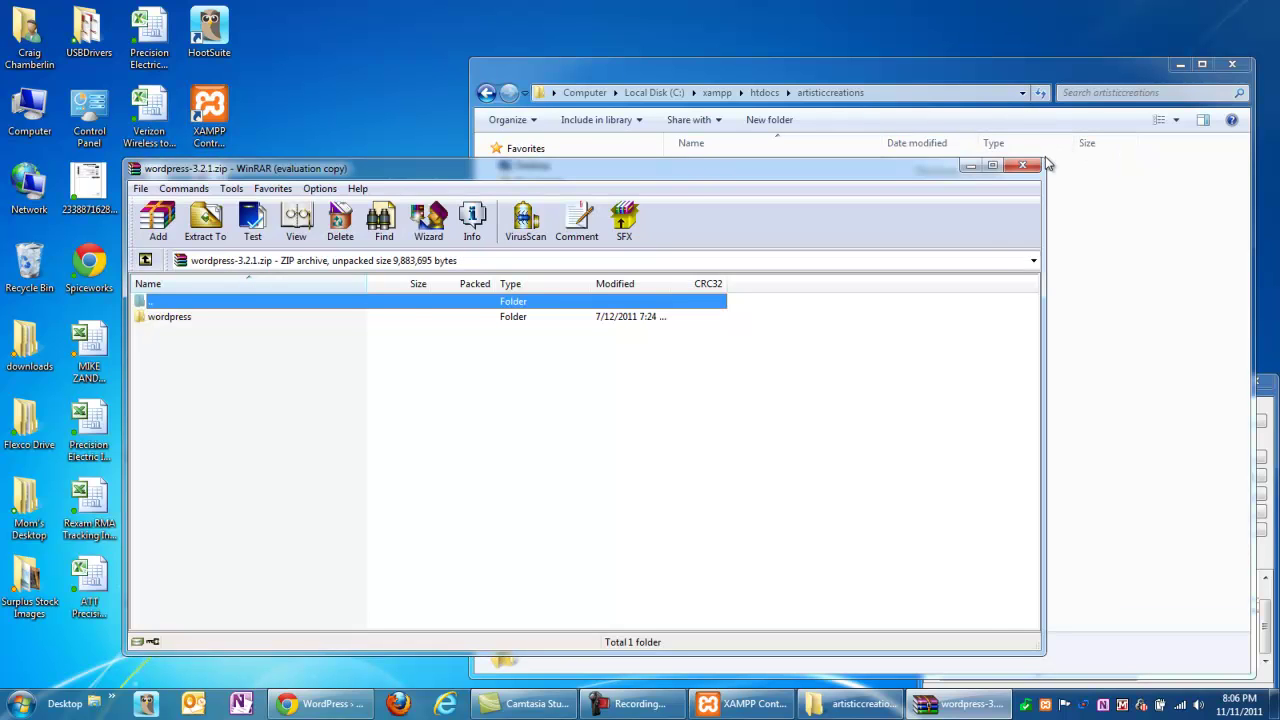
left_click_drag(1047, 157, 520, 305)
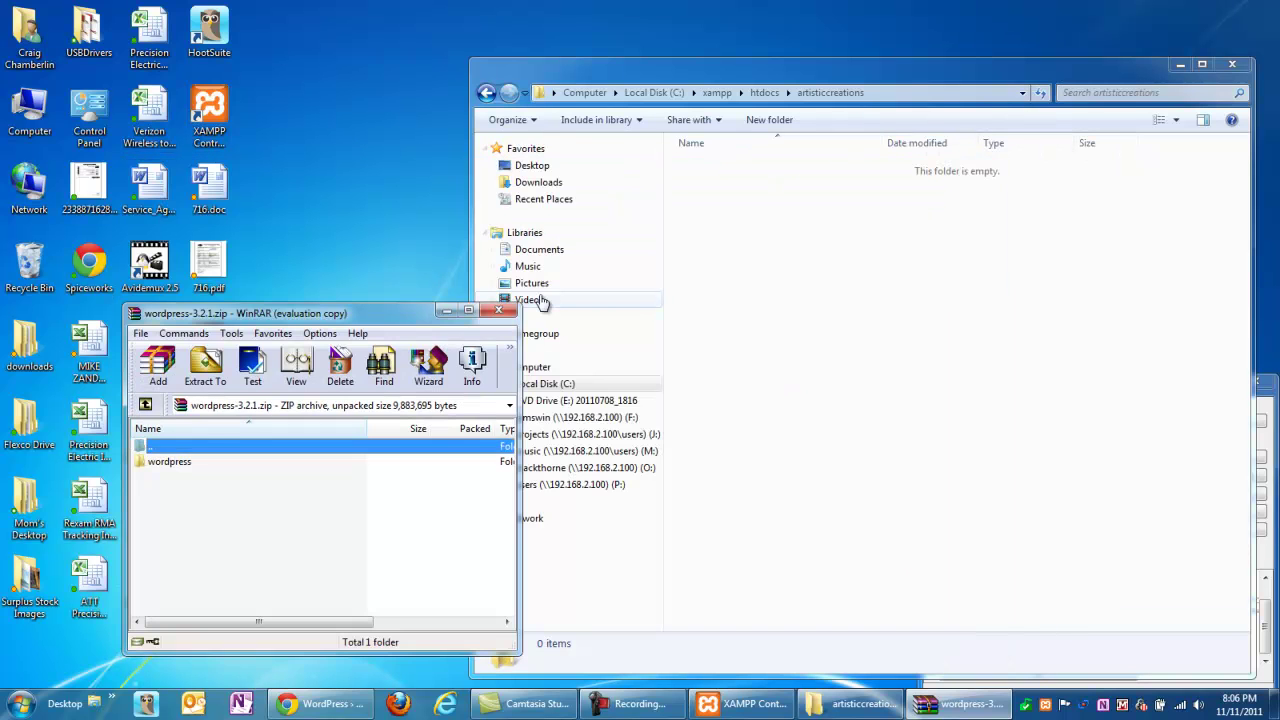
- Select all files from wp-admin to xmlrpc.php and drag them into artisticcreations
left_click(184, 463)
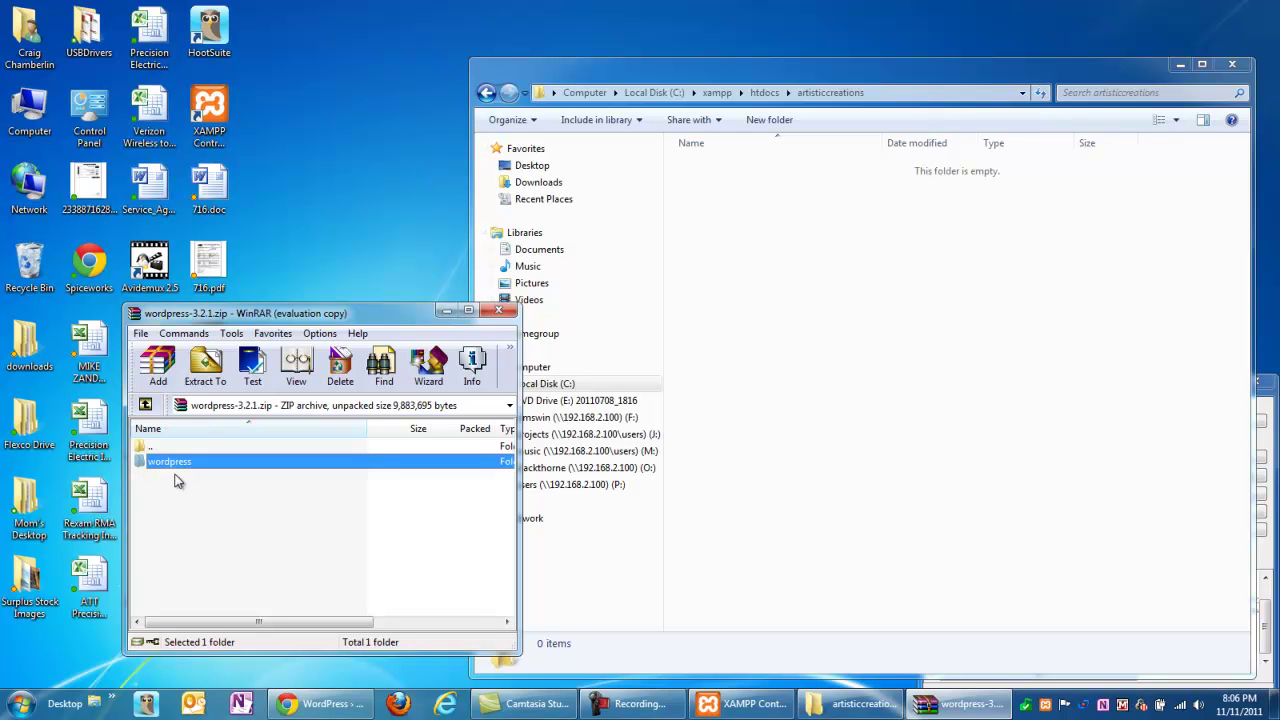
double_click(173, 463)
left_click(266, 493)
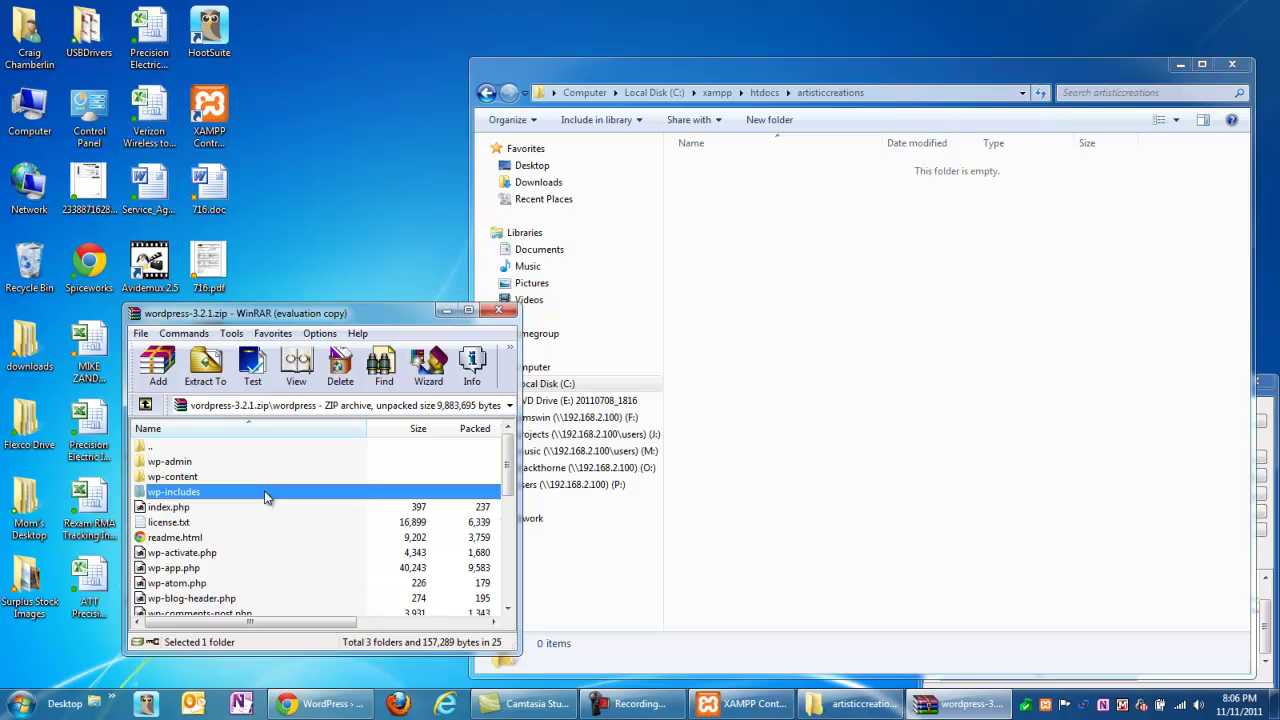
left_click(237, 462)
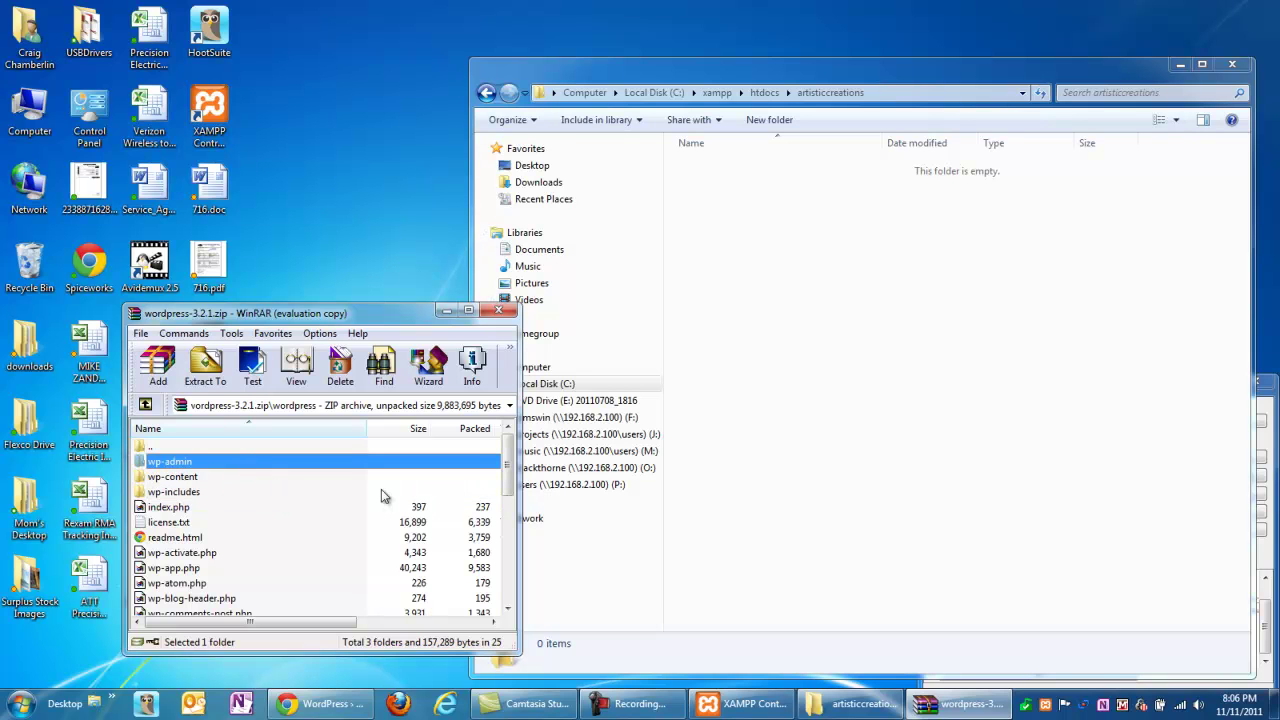
key("shift+Down")
key("shift+Down")
key("shift+Down")
key("shift+Down")
key("shift+Down")
key("shift+Down")
key("shift+Down")
key("shift+Down")
key("shift+Down")
key("shift+Down")
key("shift+Down")
key("shift+Down")
key("shift+Down")
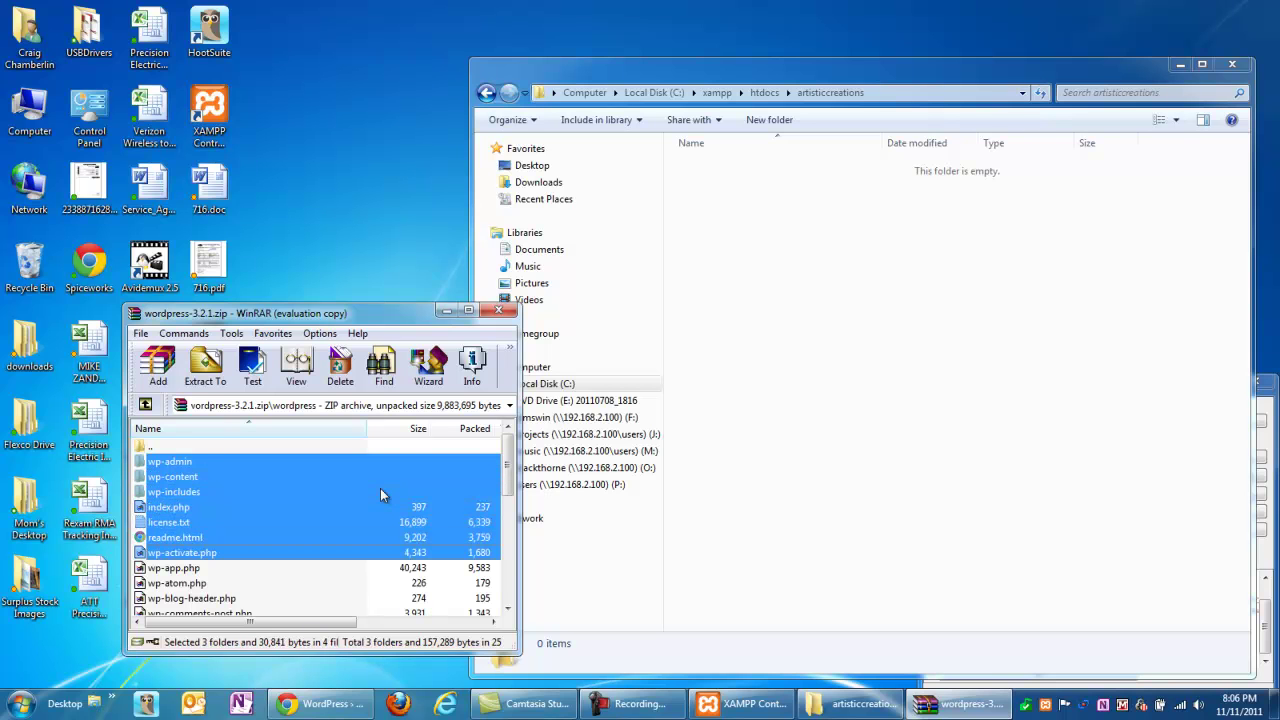
key("shift+End")
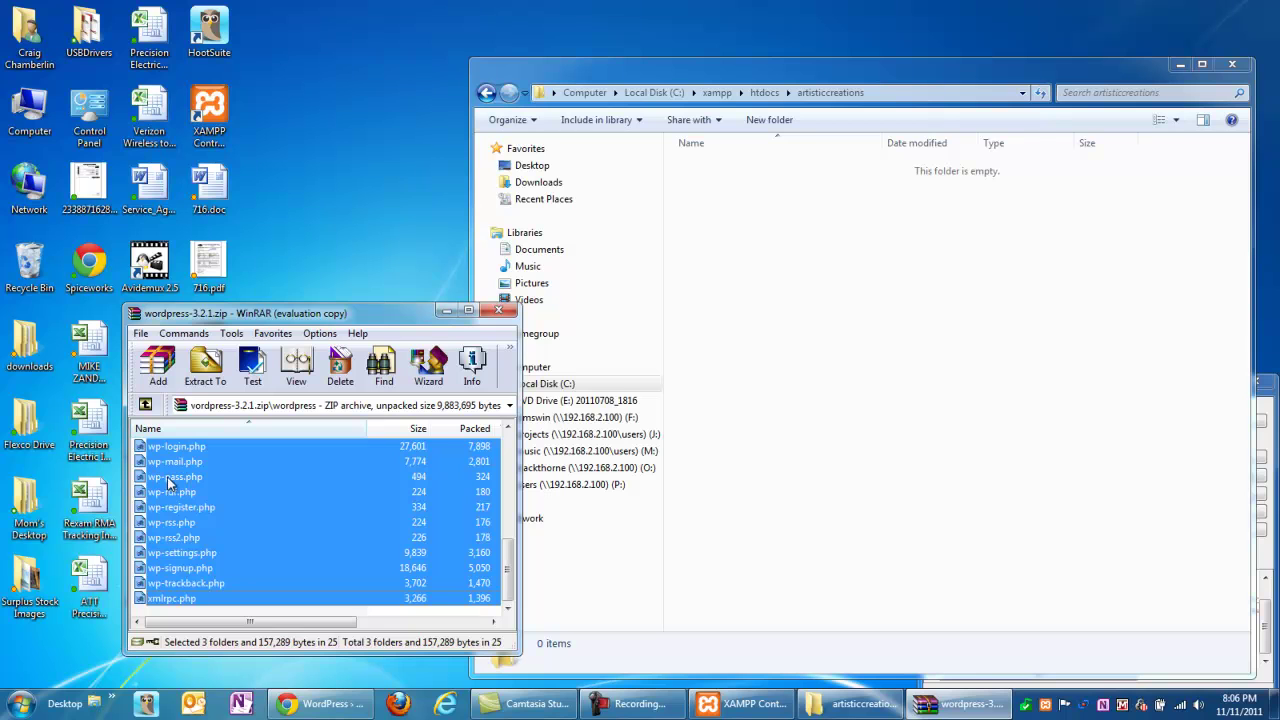
left_click_drag(444, 422, 804, 275)
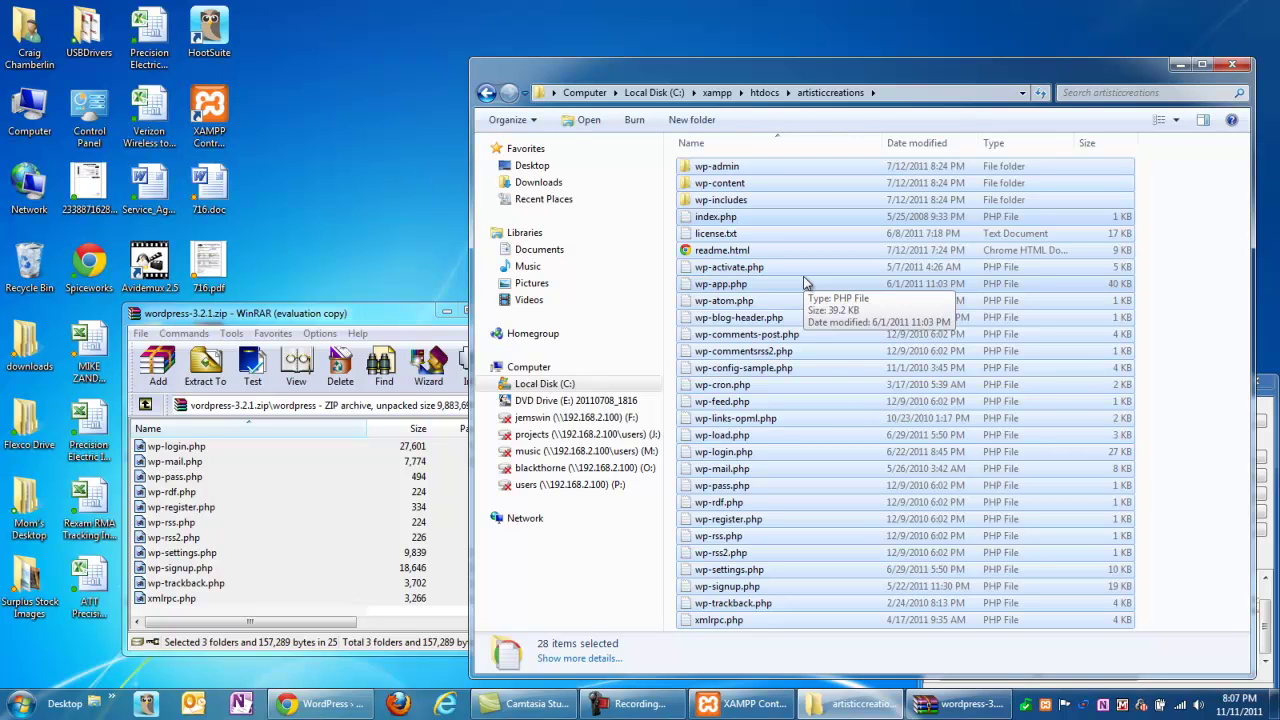
- Close WinRAR and switch back to Chrome
left_click(213, 317)
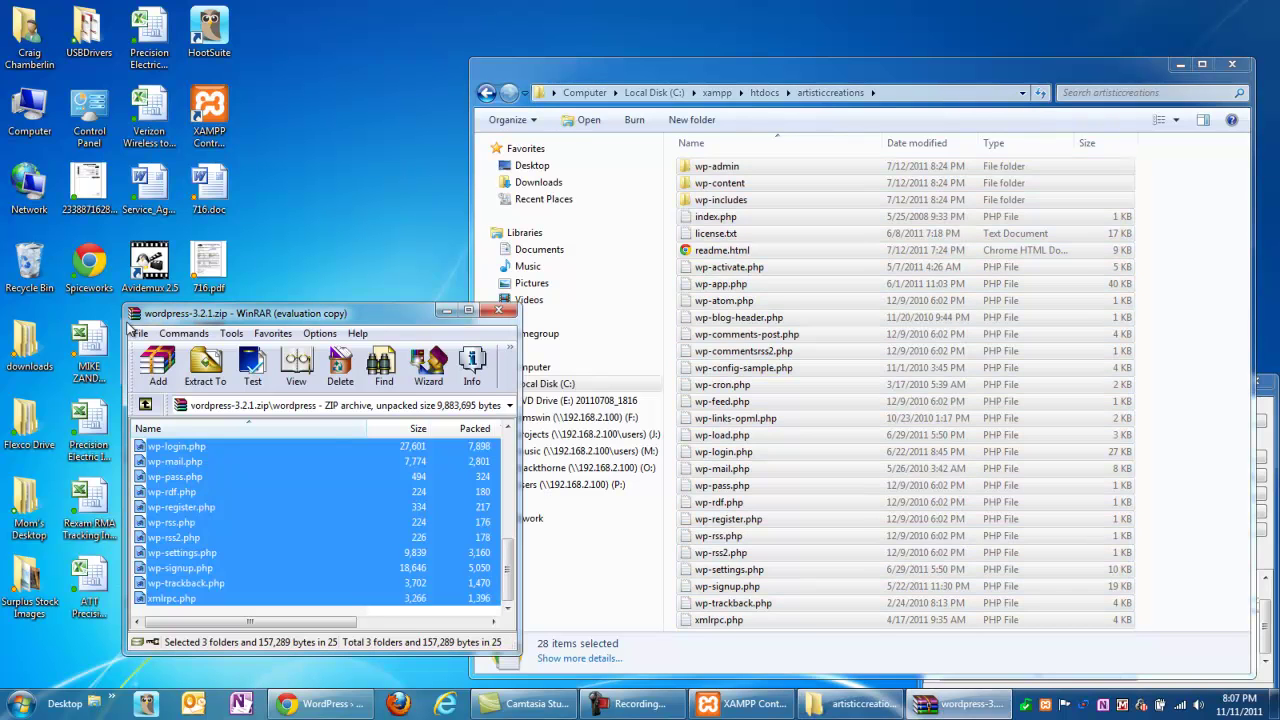
key("alt+F4")
left_click(790, 452)
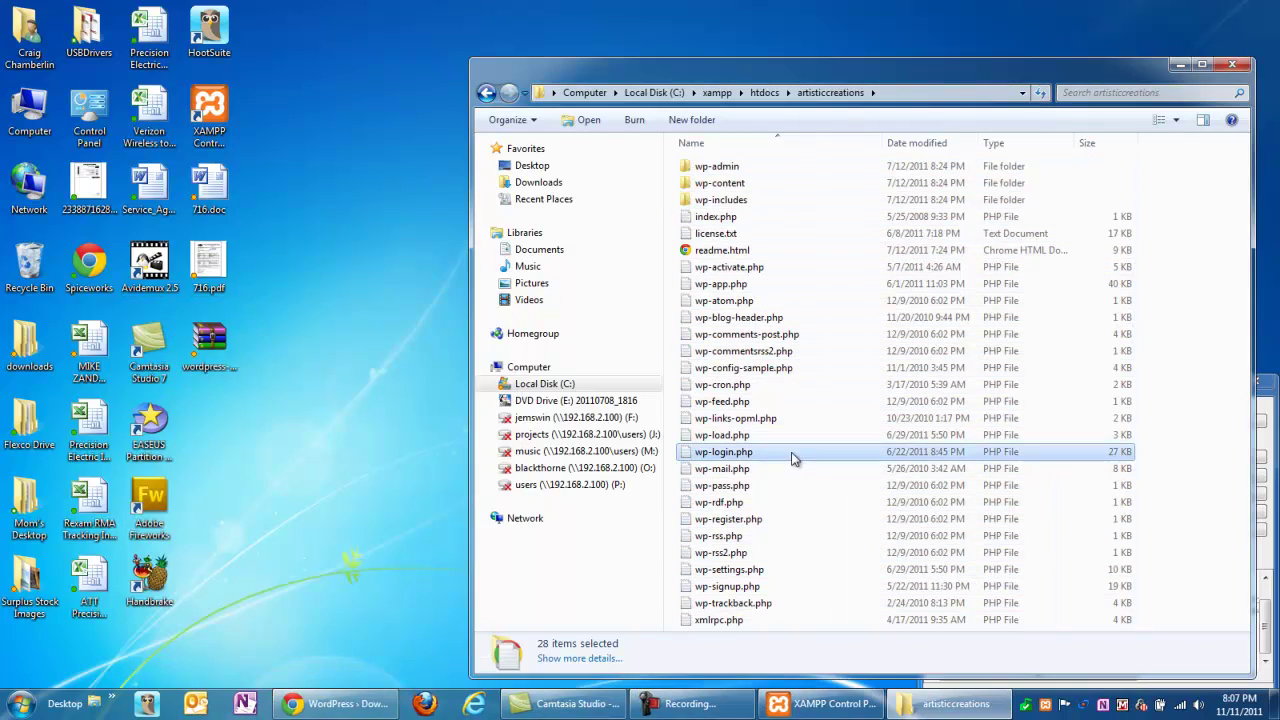
left_click(337, 703)
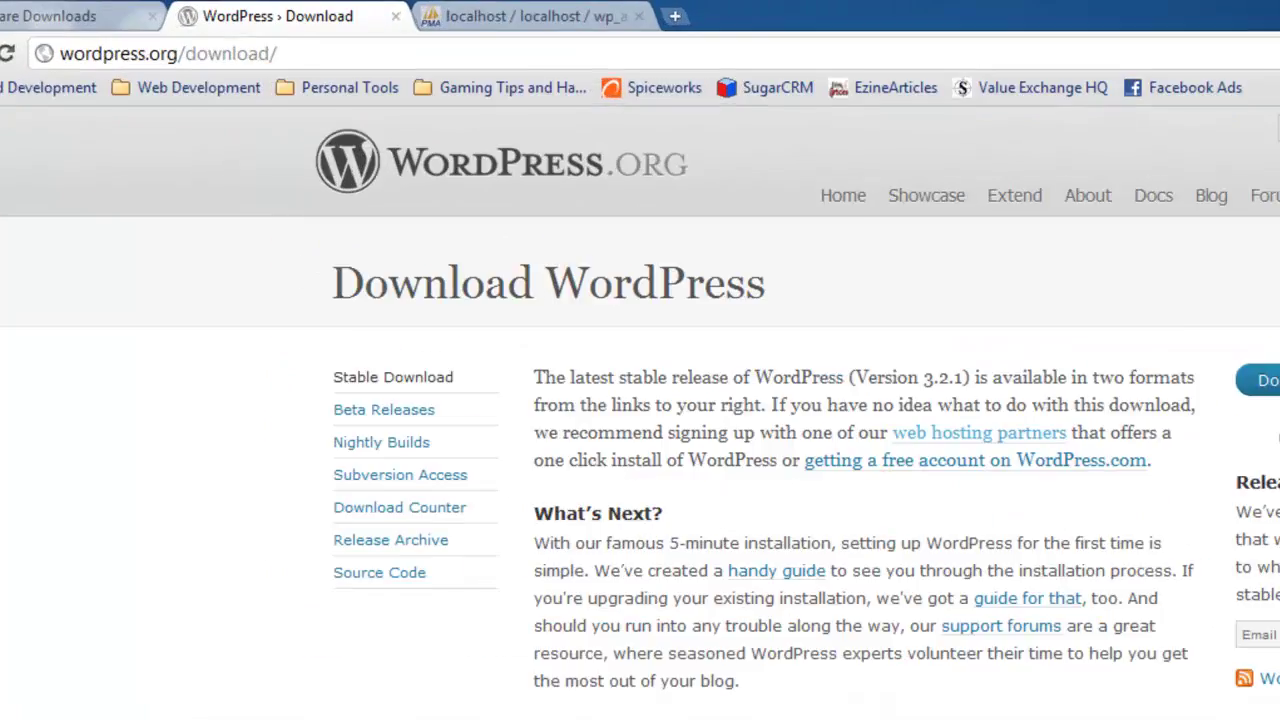
left_click(462, 16)
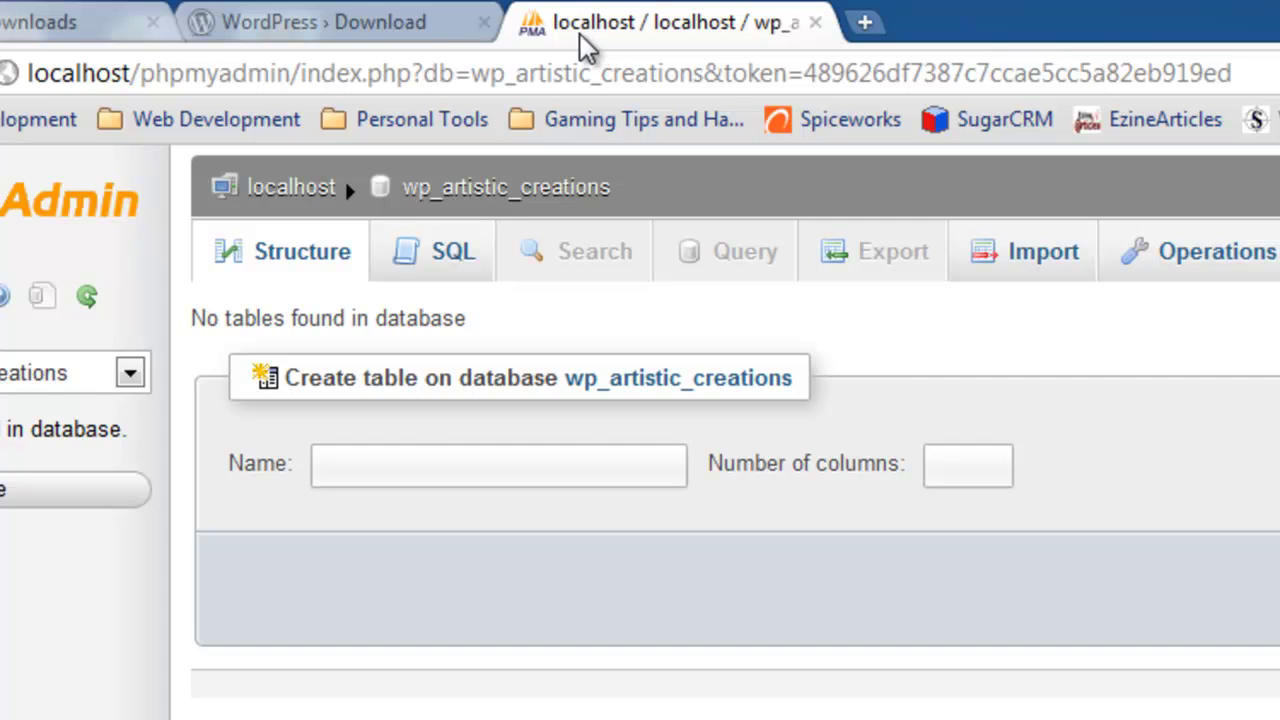
left_click(338, 16)
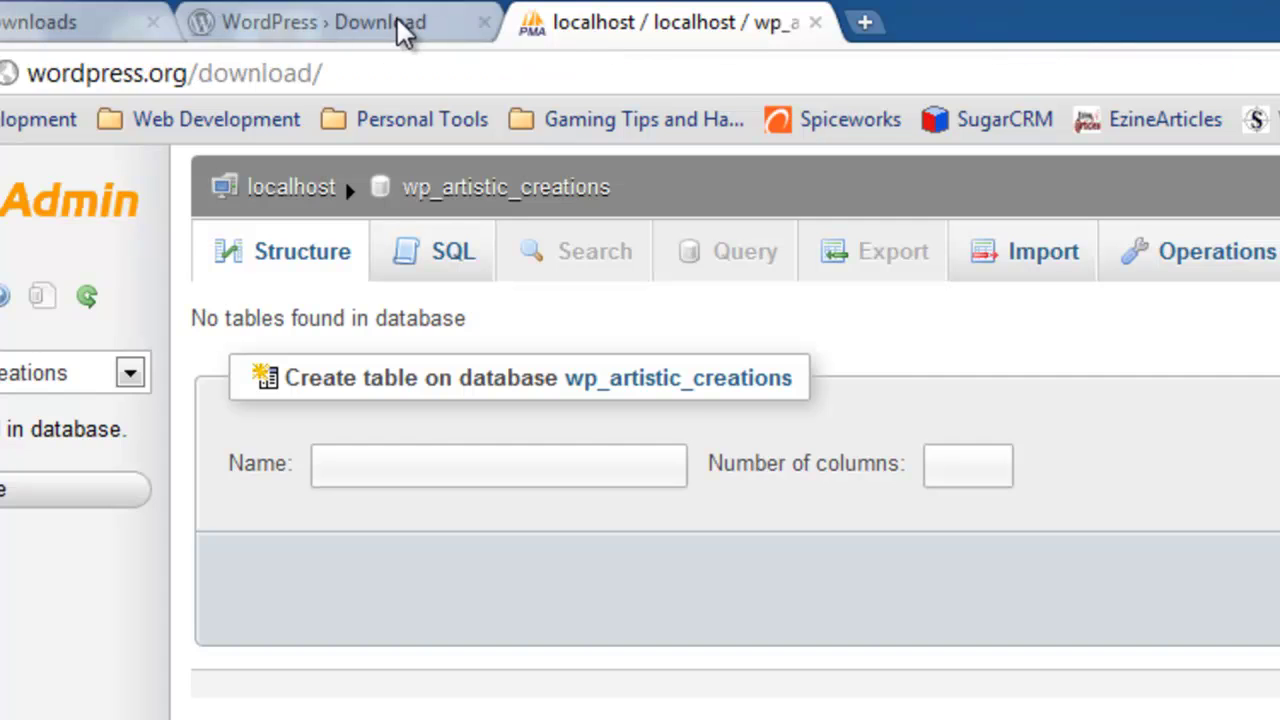
left_click(588, 16)
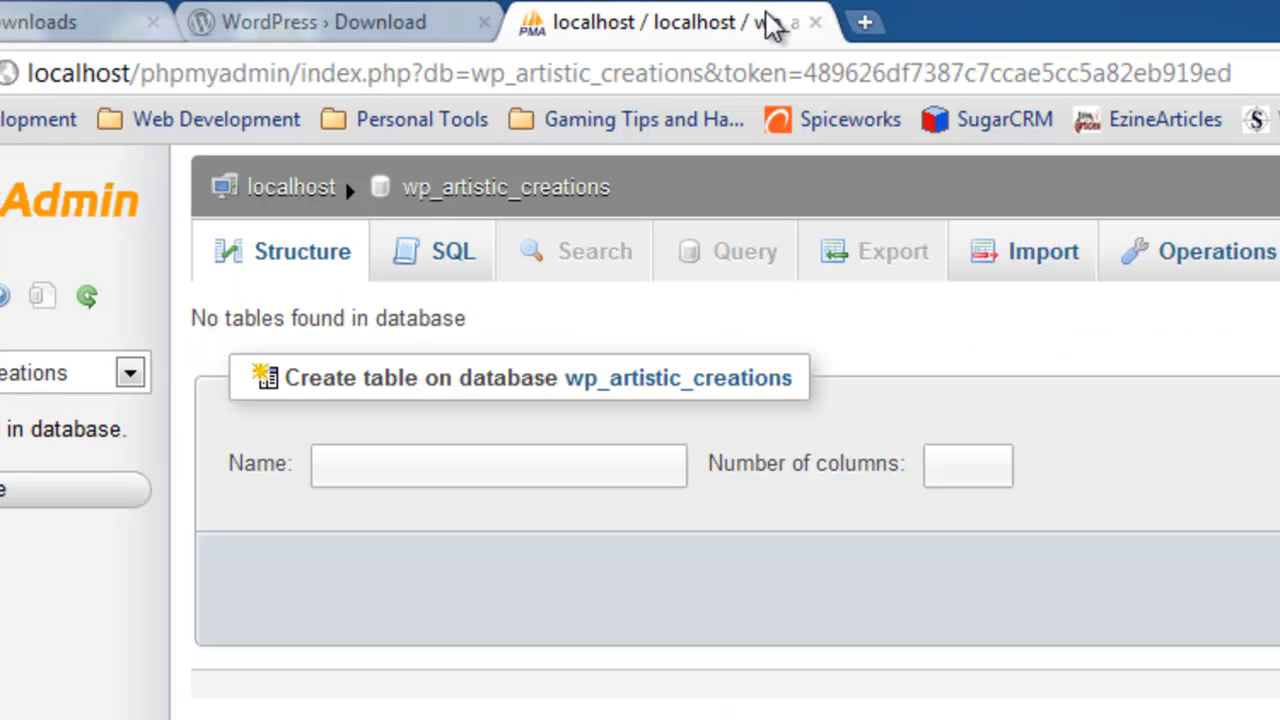
left_click(866, 24)
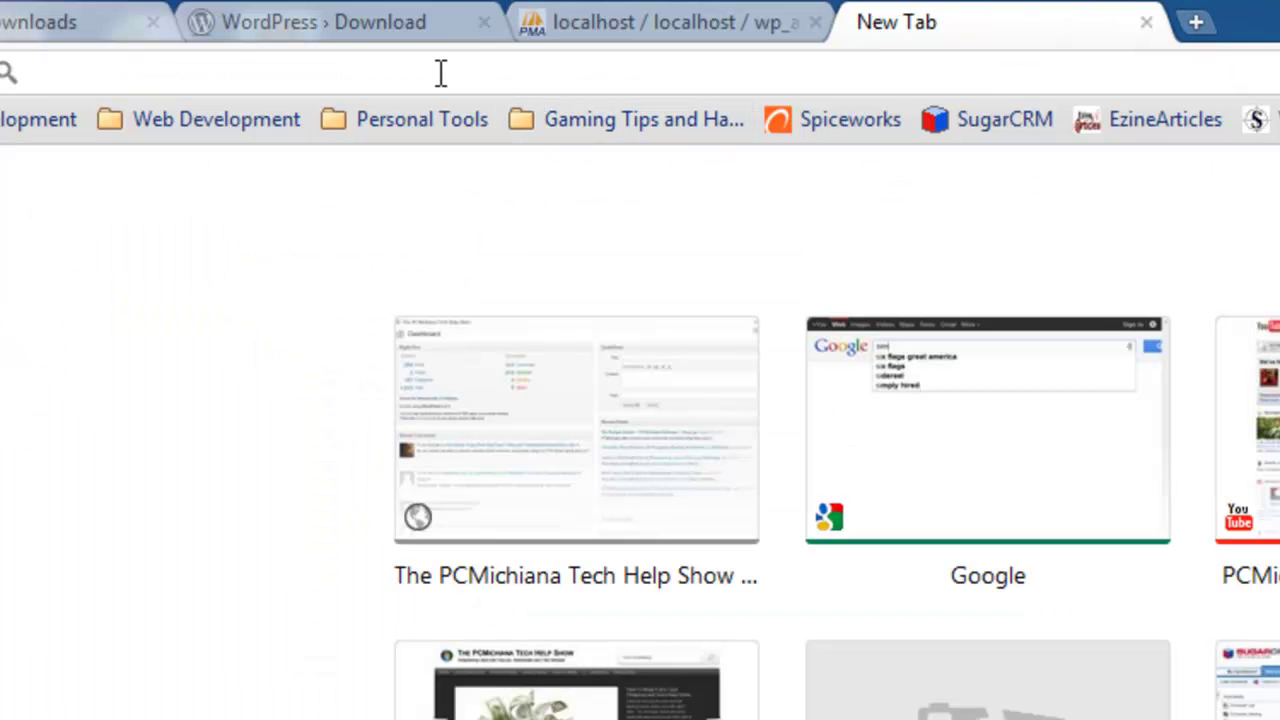
type("http://")
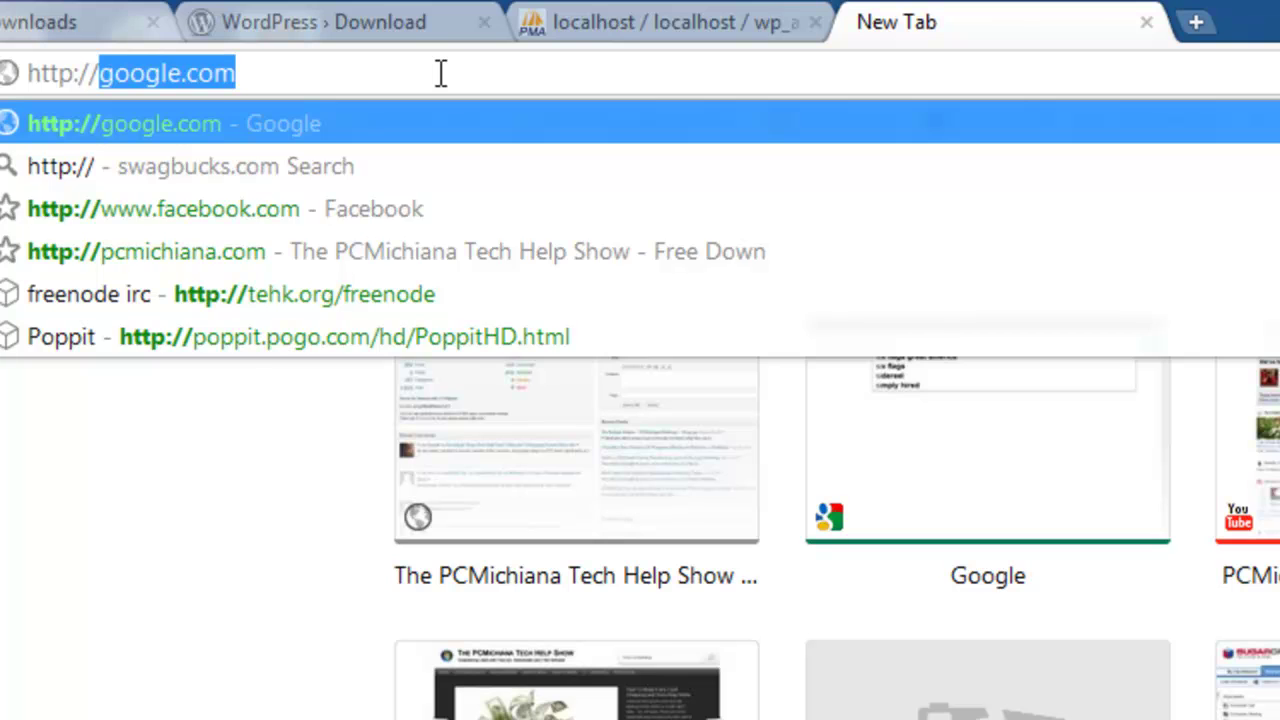
type("localhost")
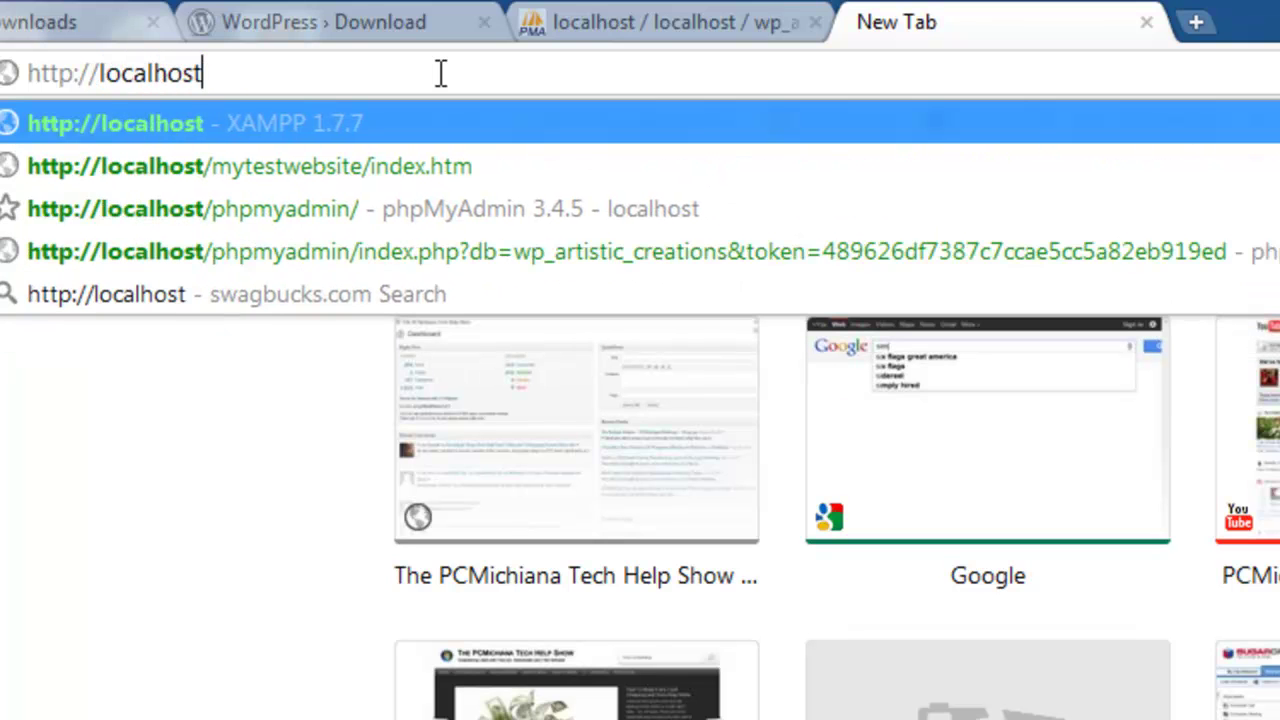
type("/artisticcreations/")
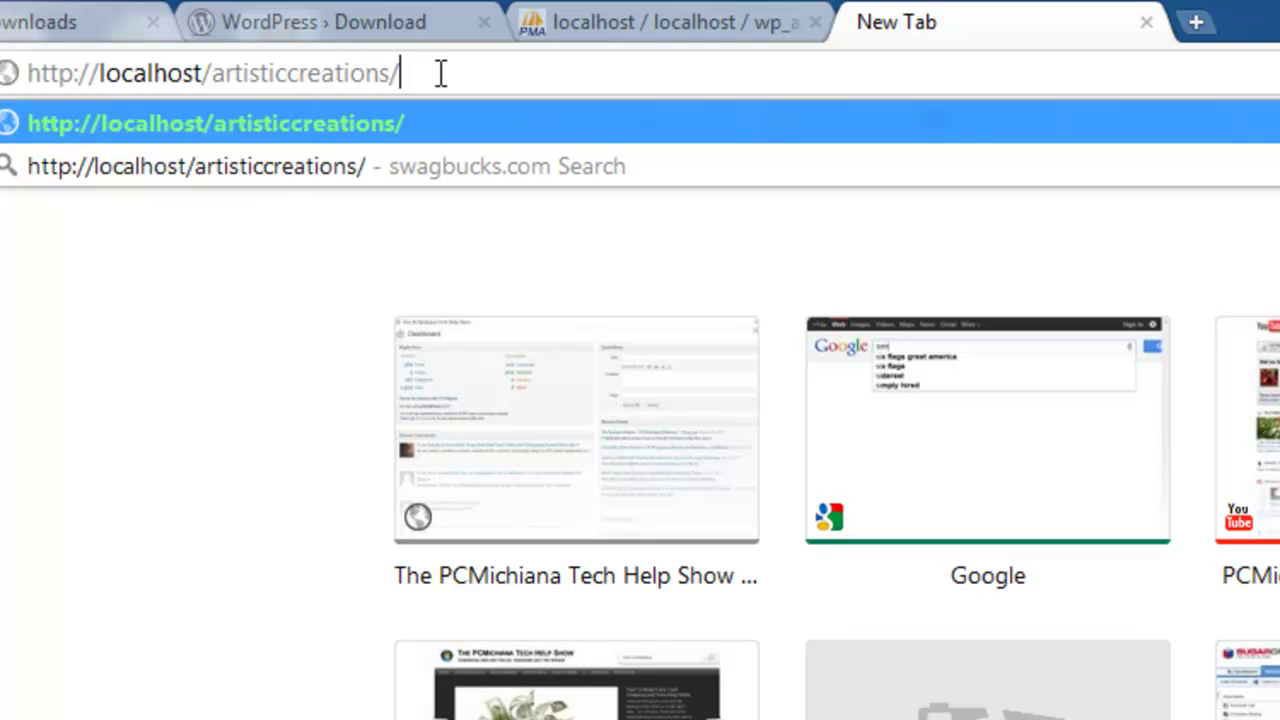
key("Return")
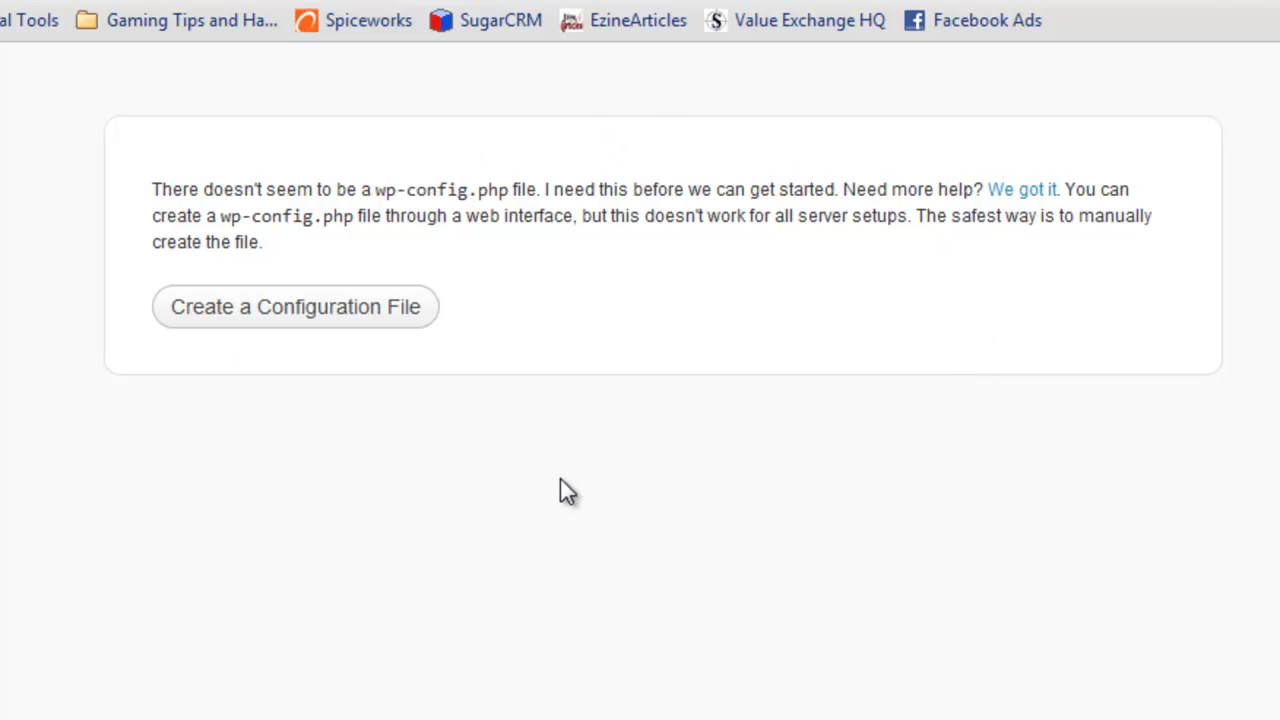
- Start creating wp-config.php and enter database name wp_artistic_creations and user root
left_click(340, 318)
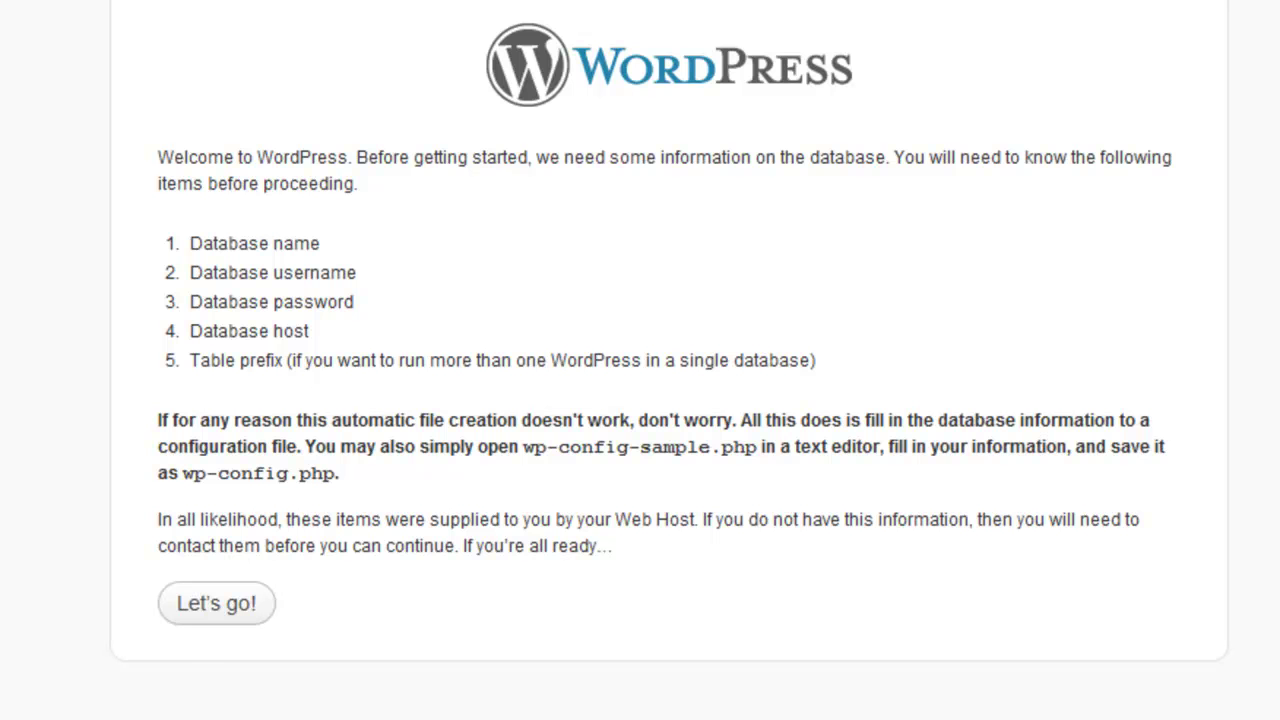
left_click(232, 606)
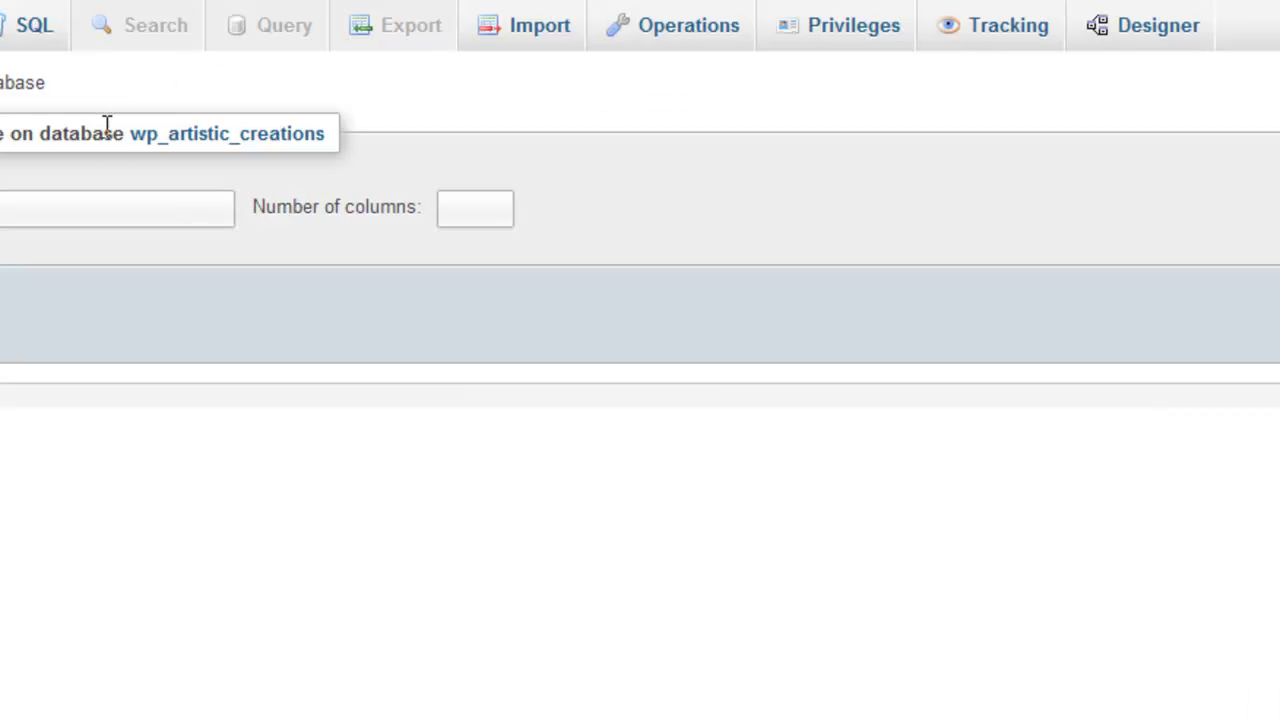
left_click_drag(126, 134, 331, 123)
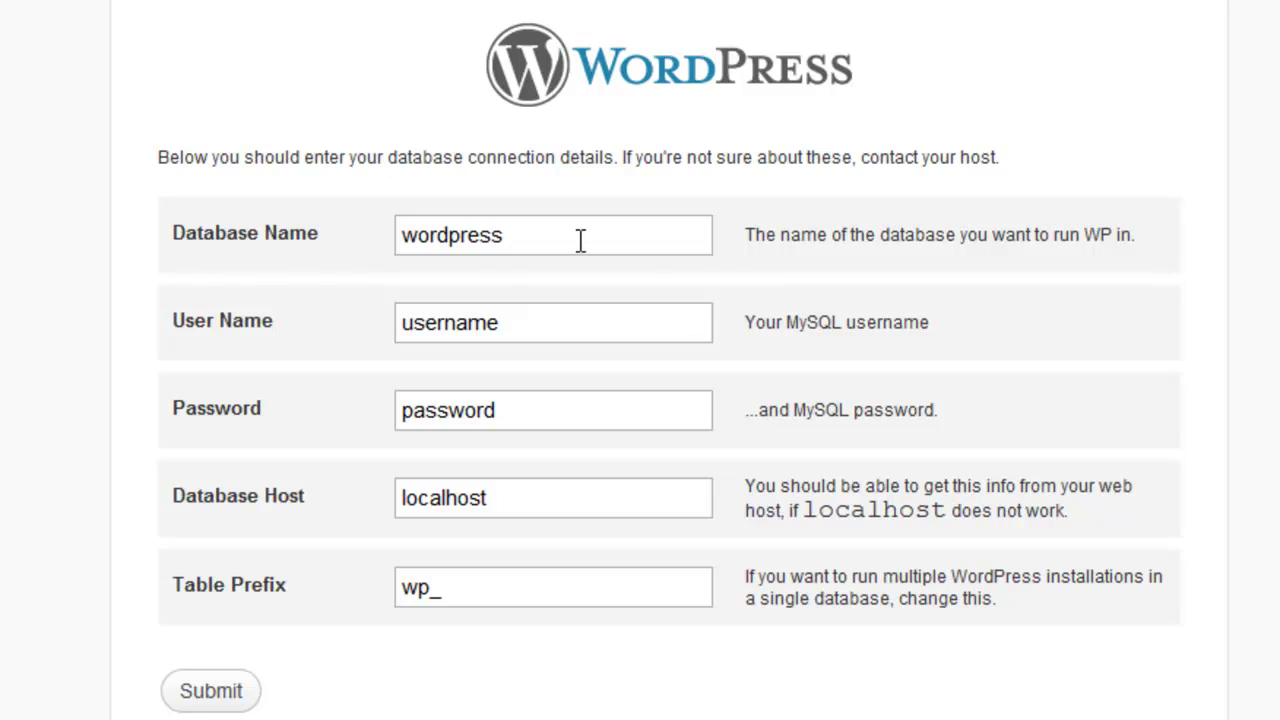
double_click(580, 240)
type("wp_")
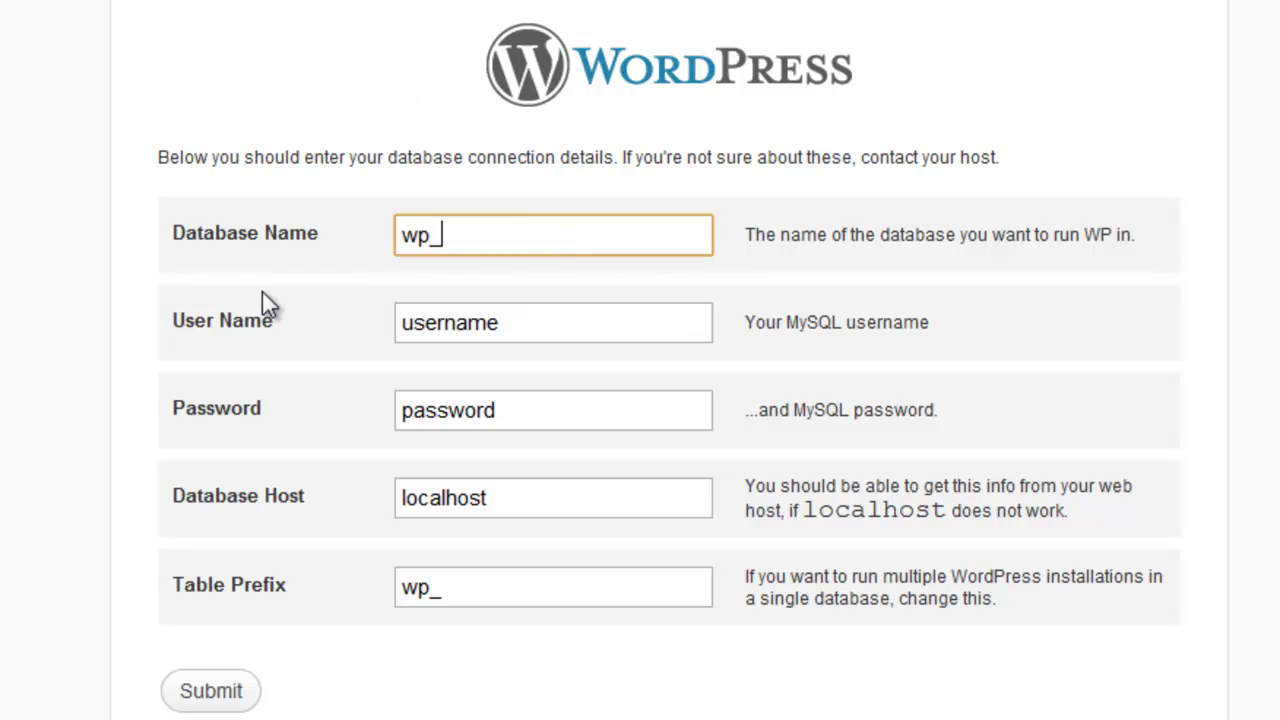
type("artistic_creations")
key("Tab")
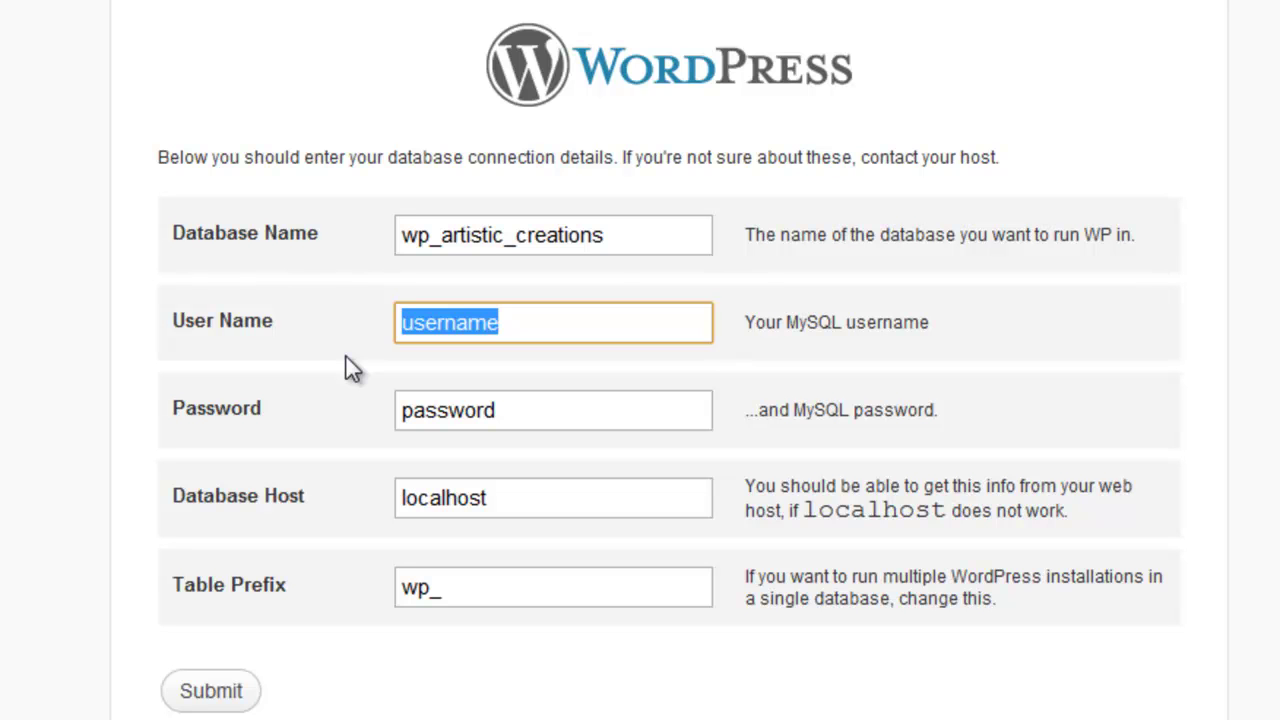
type("root")
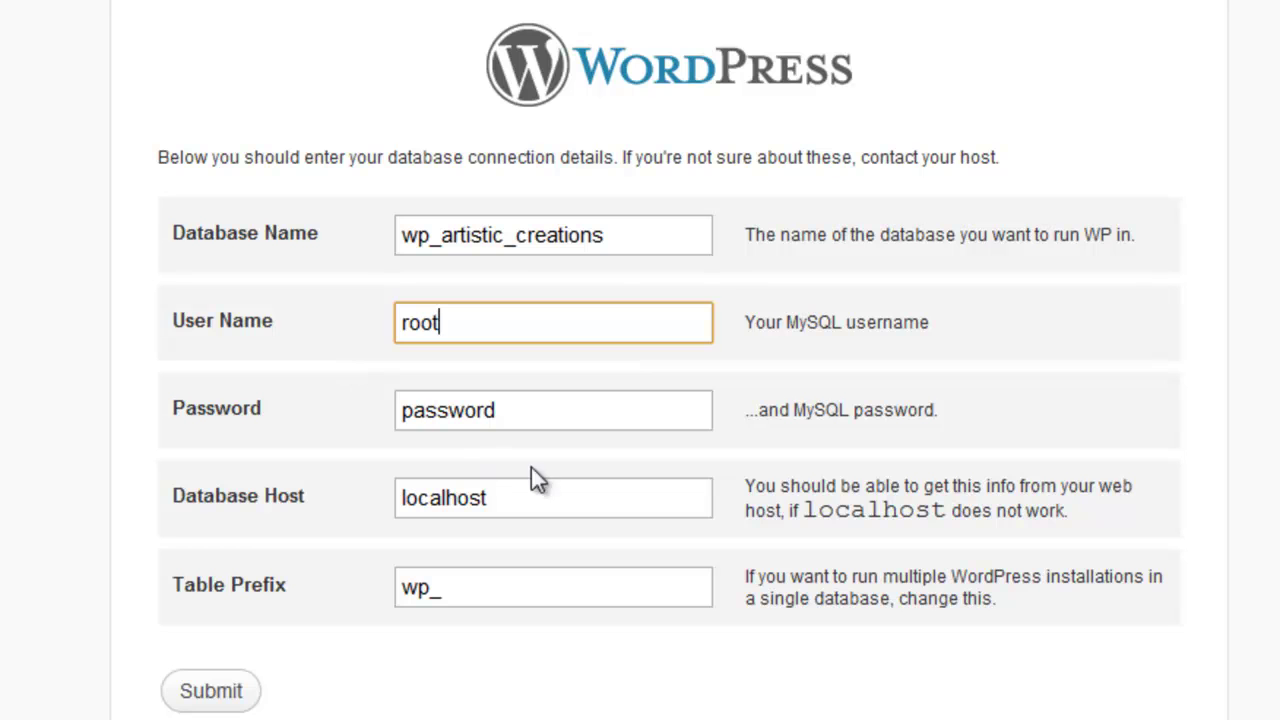
- Clear the database password, check Database Host and Table Prefix, and submit
left_click_drag(523, 408, 150, 424)
key("BackSpace")
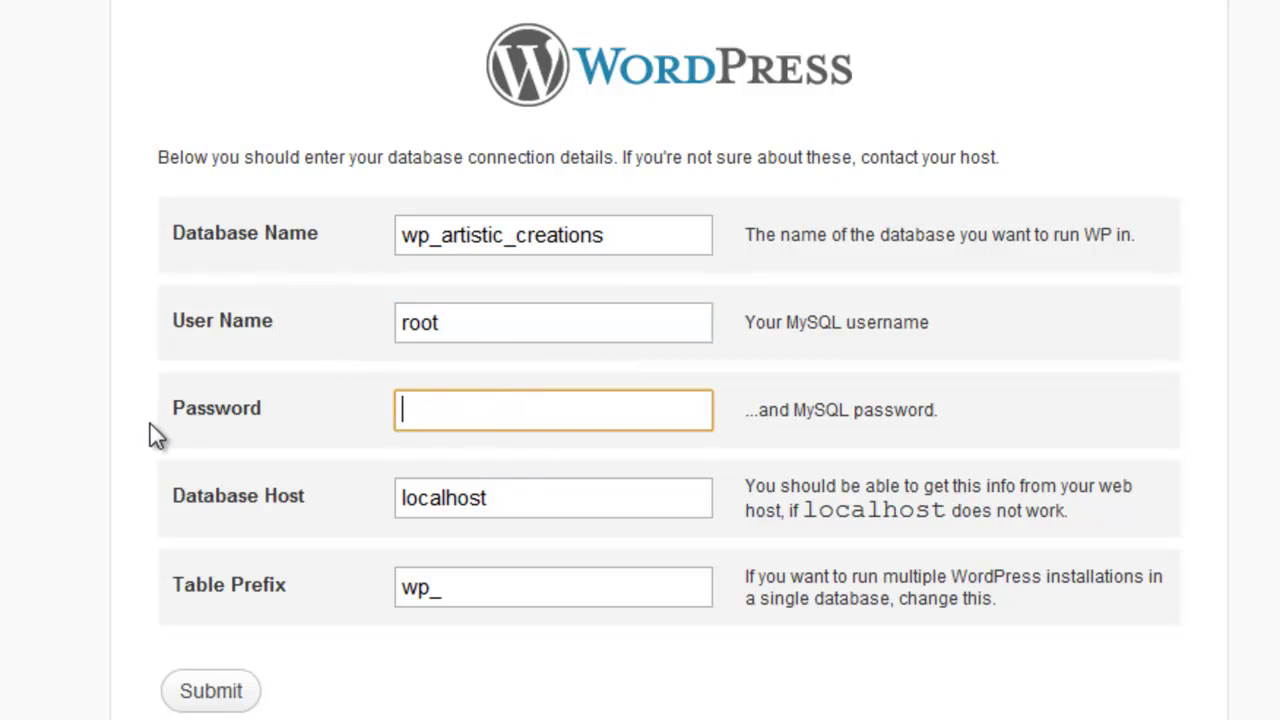
left_click(510, 506)
right_click(449, 543)
left_click(525, 498)
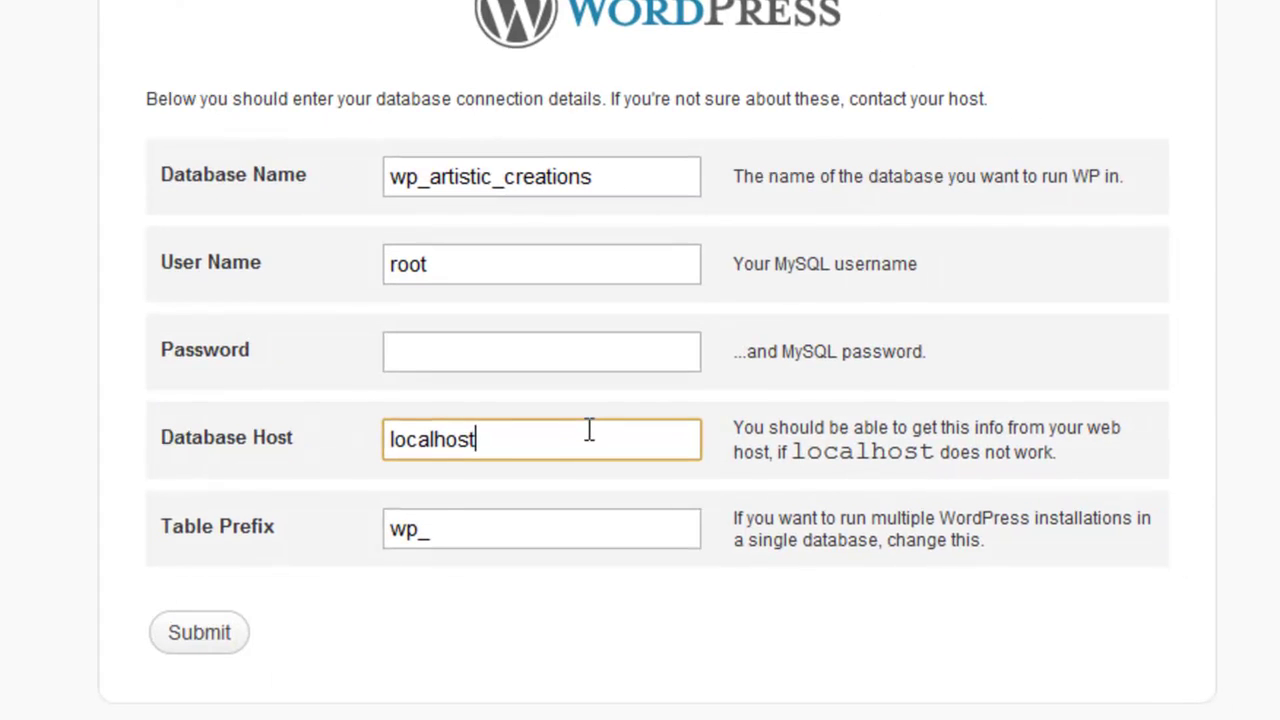
left_click(470, 514)
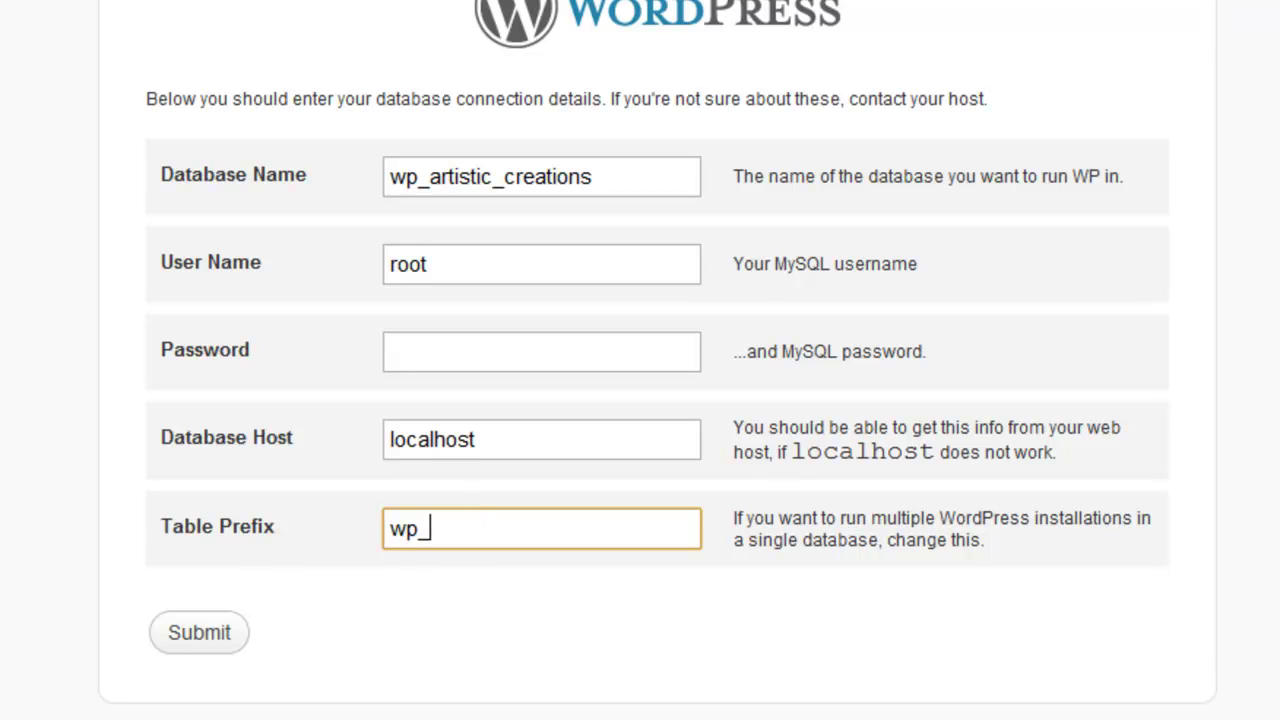
left_click(207, 642)
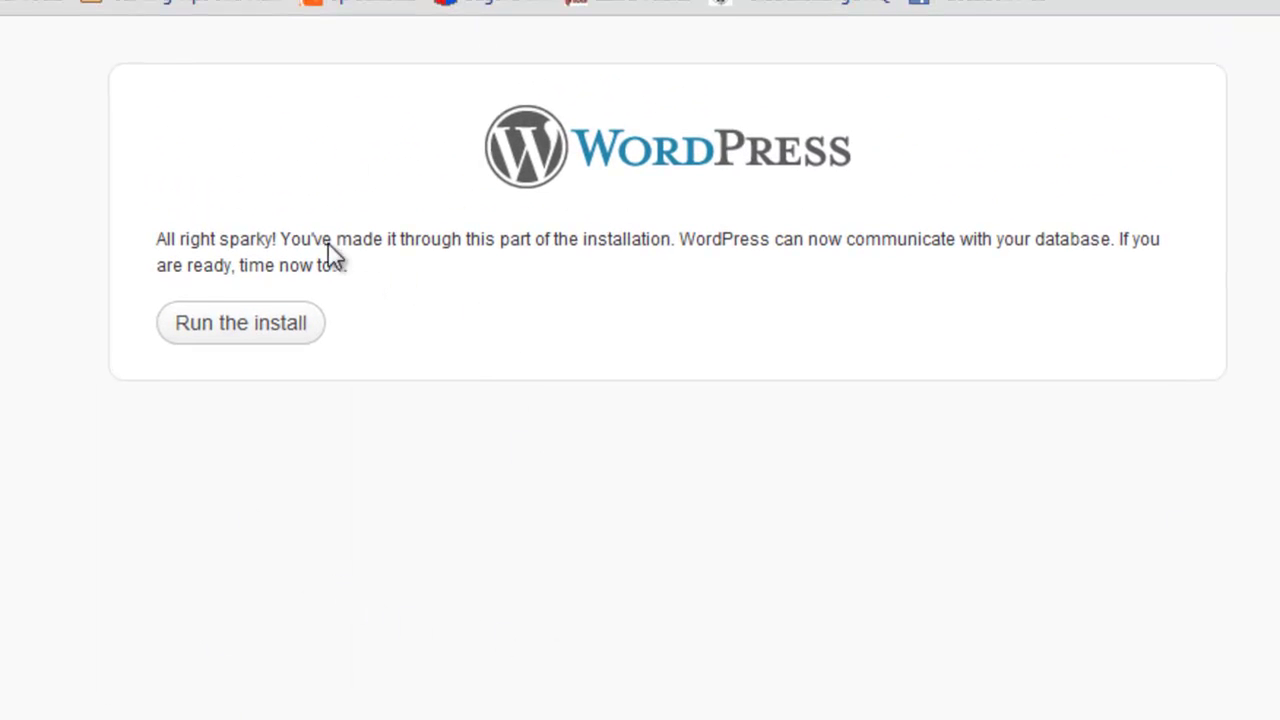
- Run the install, titling the site 'Artistic Creations' and entering the admin's full name as username
left_click(258, 345)
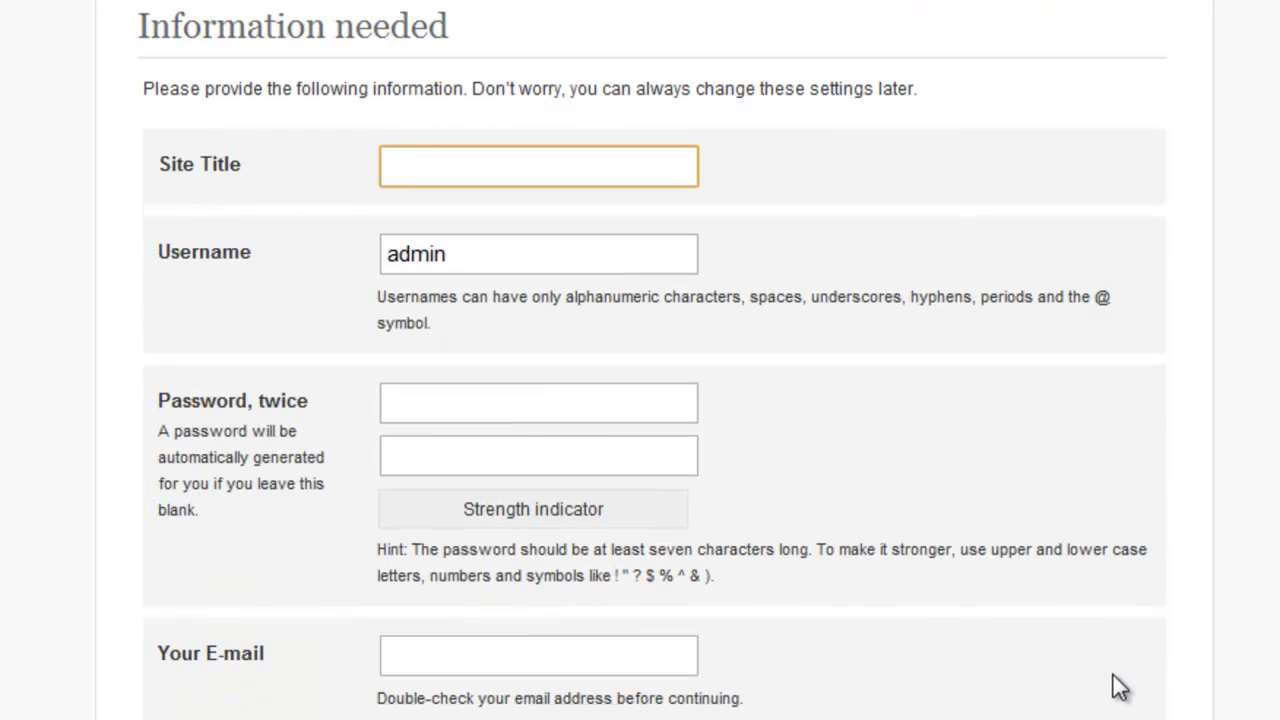
type("Artistic ")
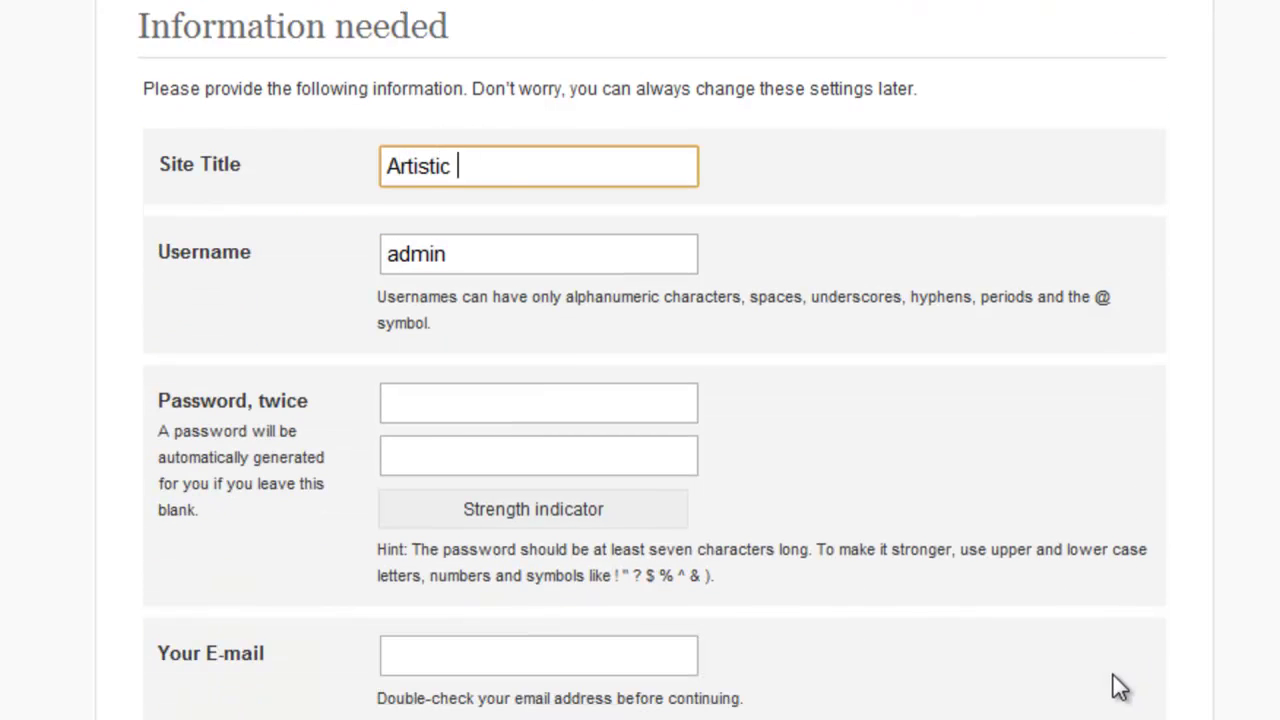
type("Creations")
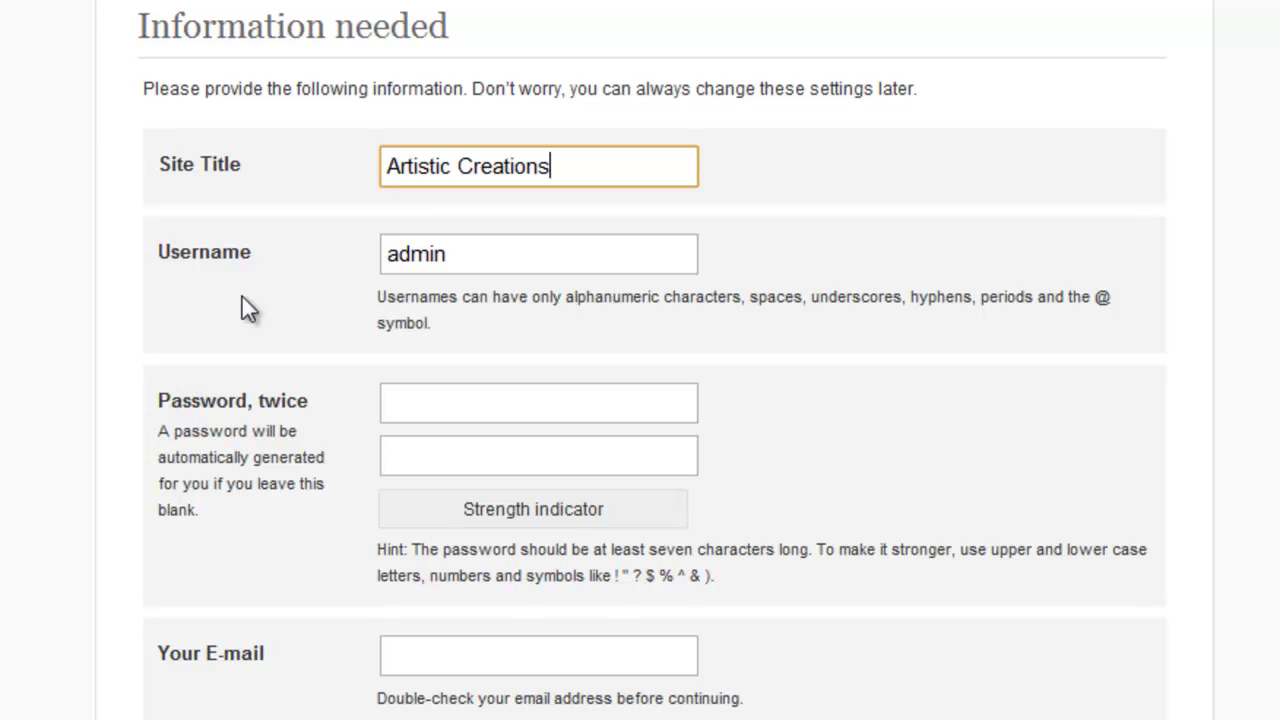
left_click(365, 278)
left_click_drag(557, 243, 284, 261)
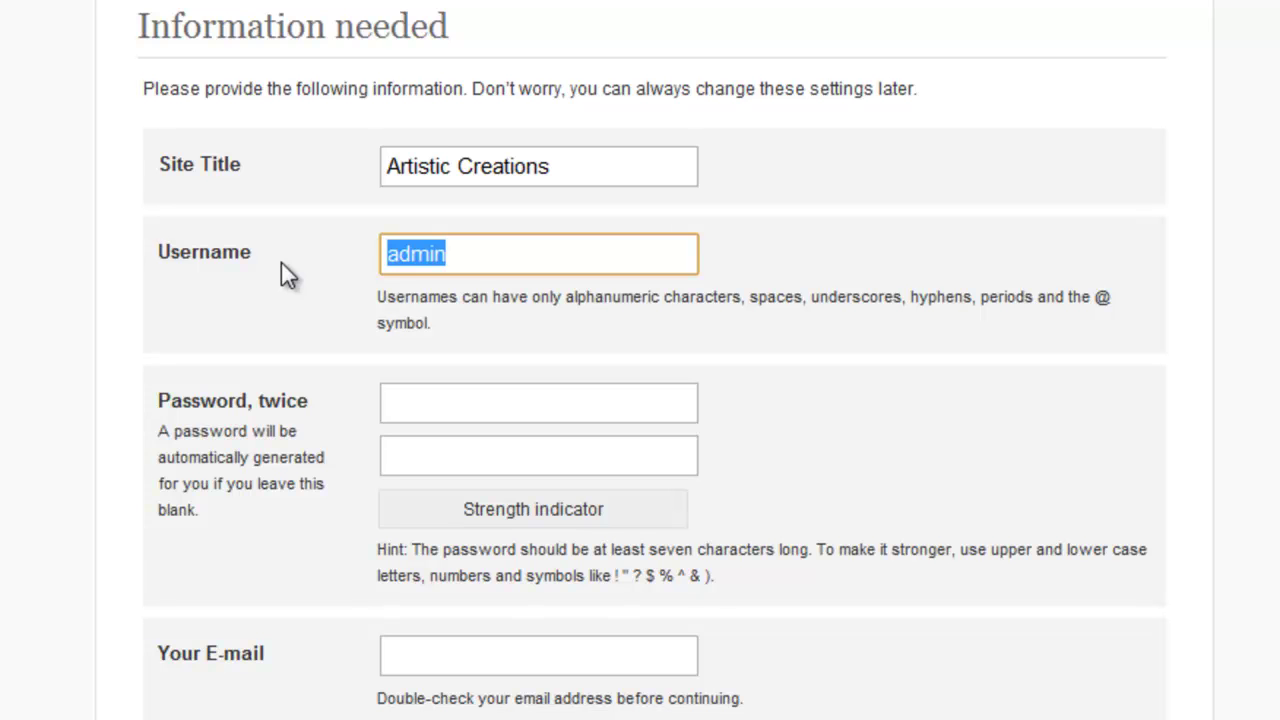
type("sarah")
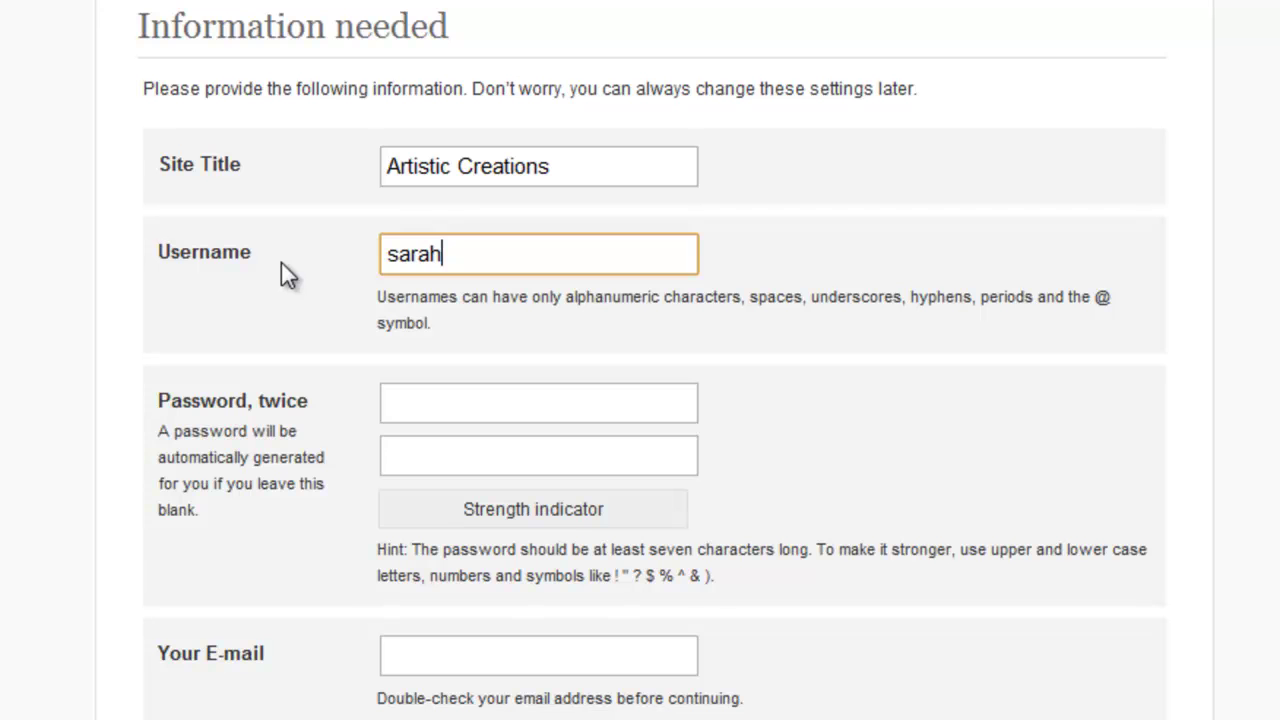
key("BackSpace")
key("BackSpace")
key("BackSpace")
key("BackSpace")
key("BackSpace")
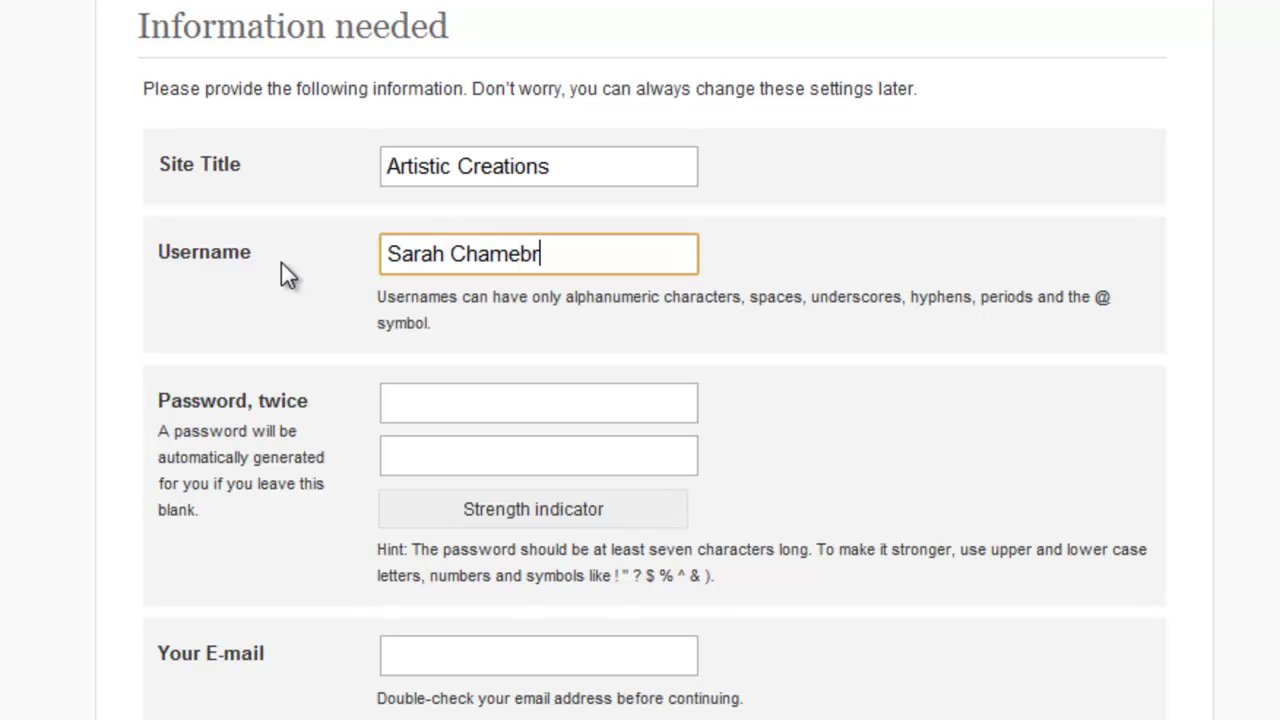
- Enter the admin password twice and the admin e-mail, then install WordPress
left_click(447, 410)
type("••••")
key("BackSpace")
key("BackSpace")
key("BackSpace")
key("BackSpace")
type("•••••••••")
key("Tab")
type("•••••••••")
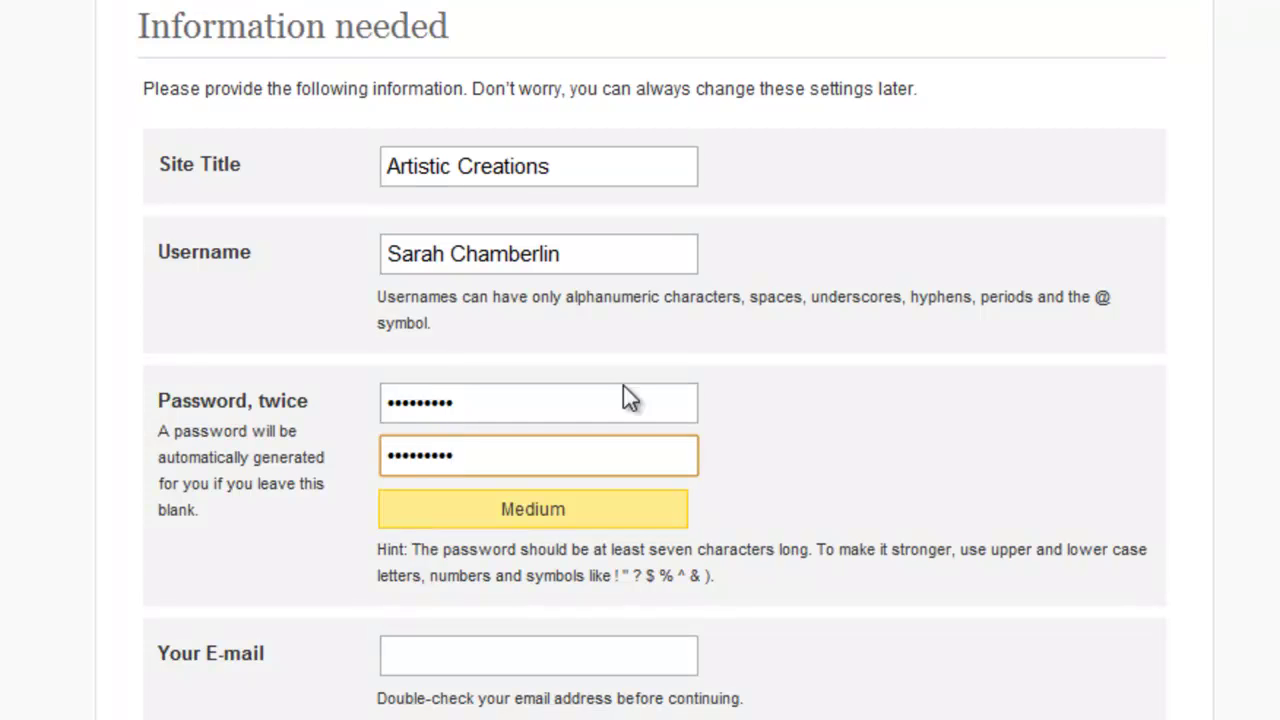
left_click(506, 659)
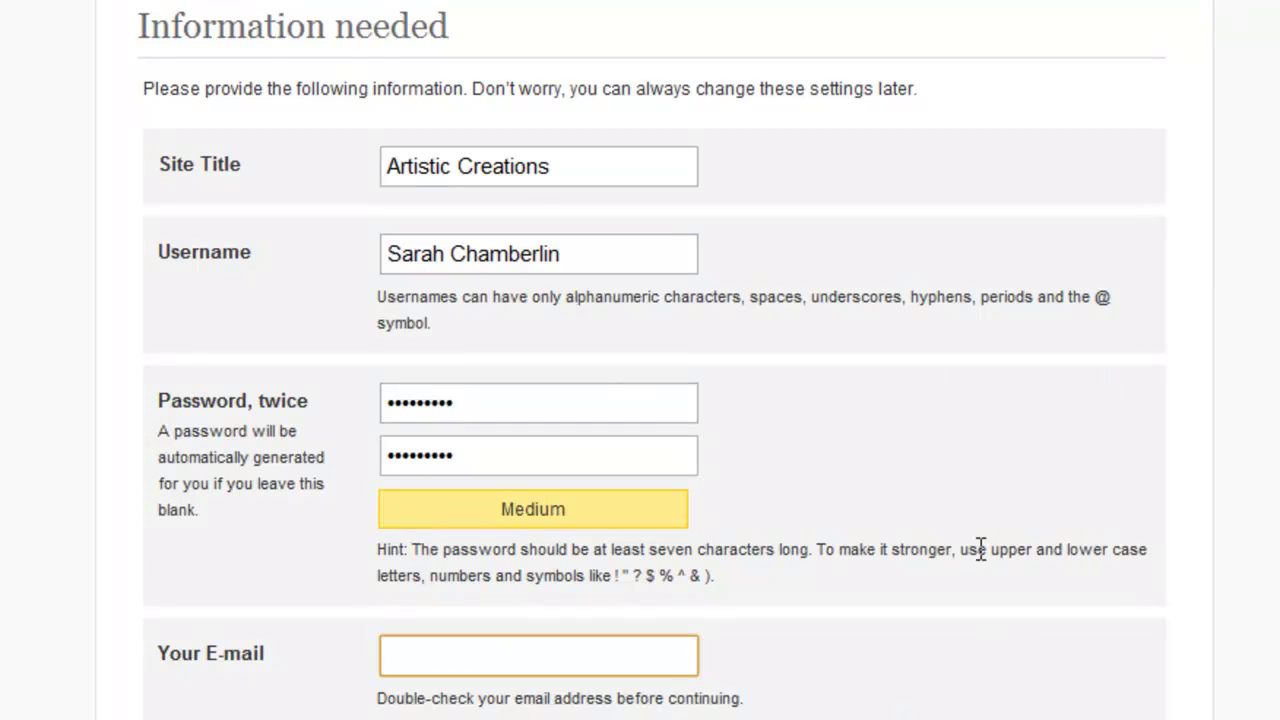
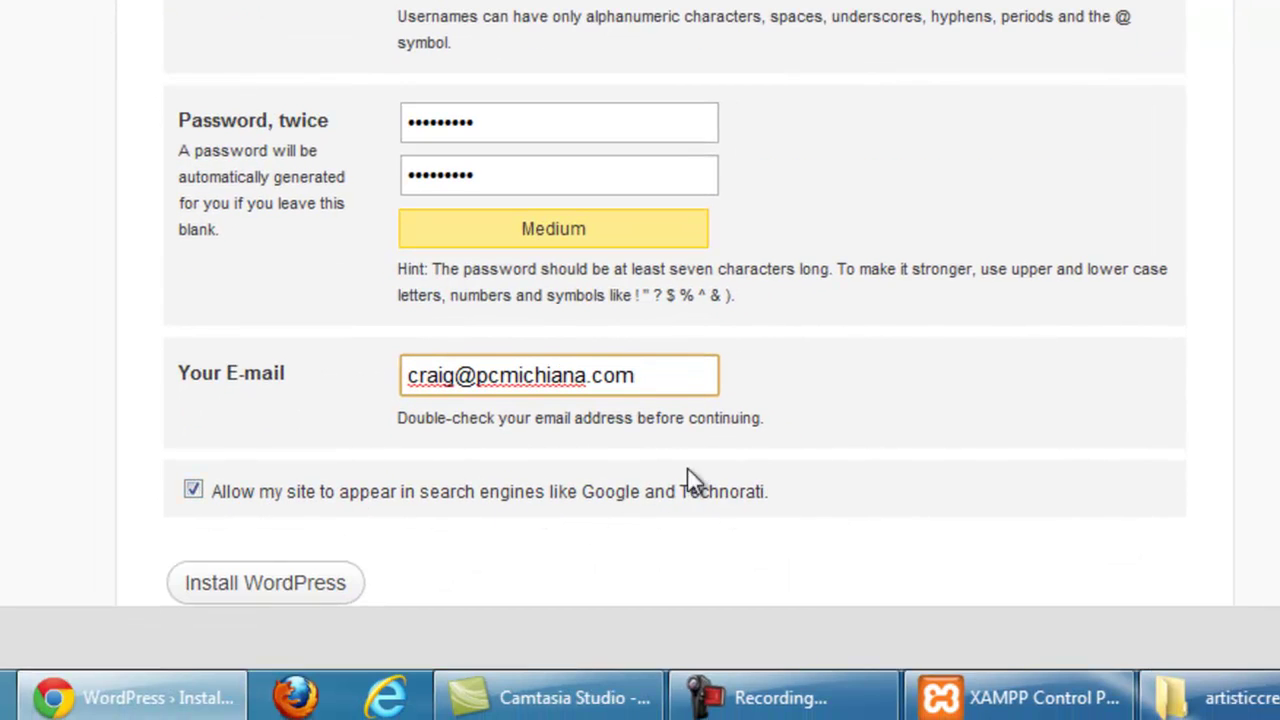
left_click(318, 583)
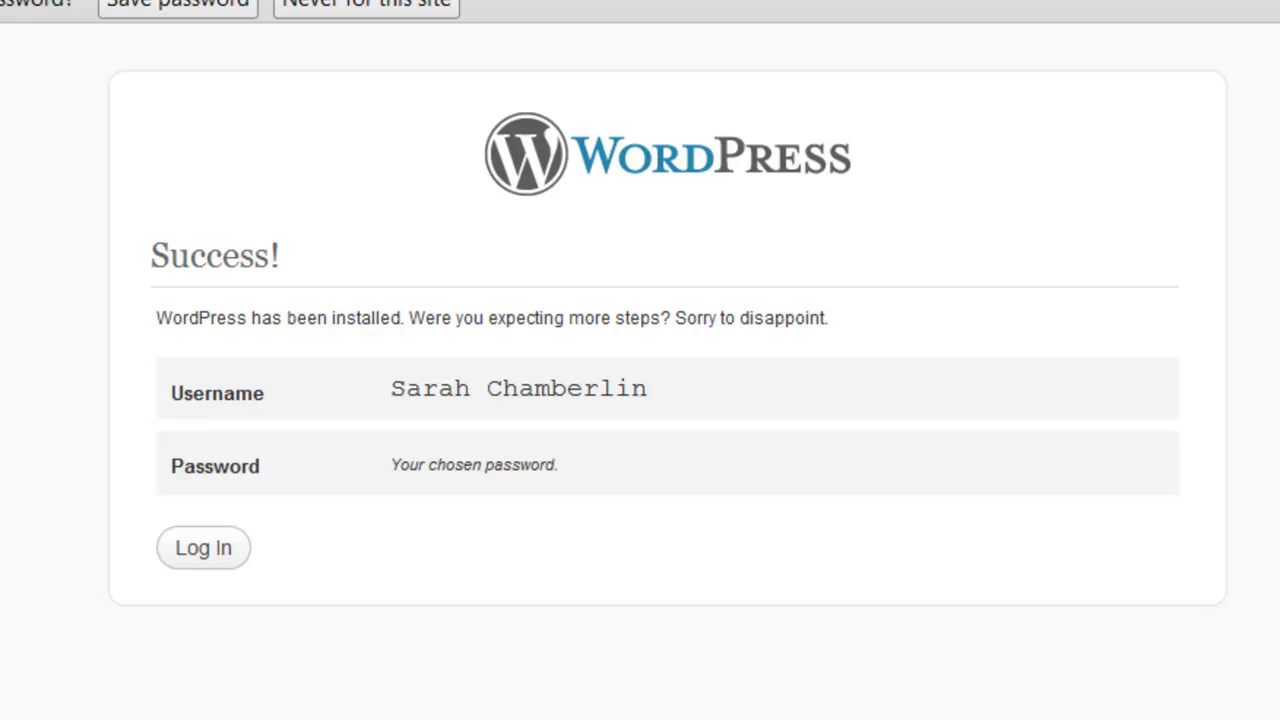
- From the Success page, sign in with the new administrator's username and password
left_click(171, 10)
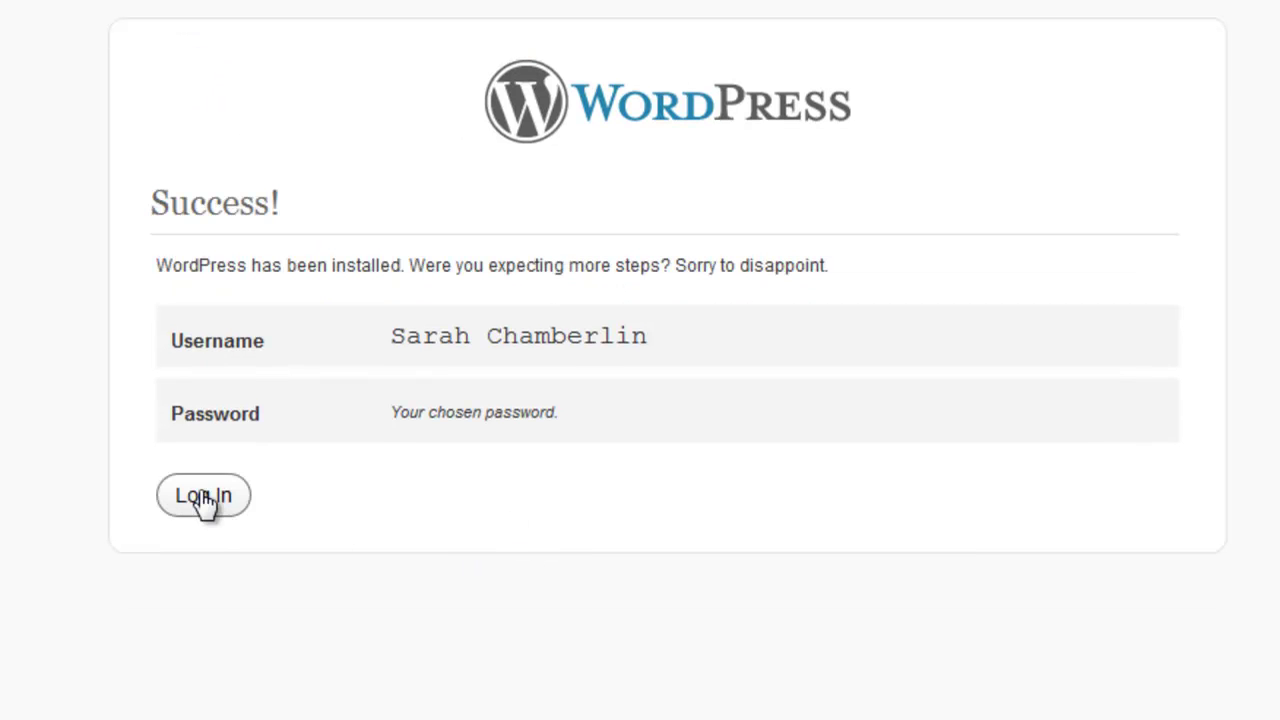
left_click(205, 497)
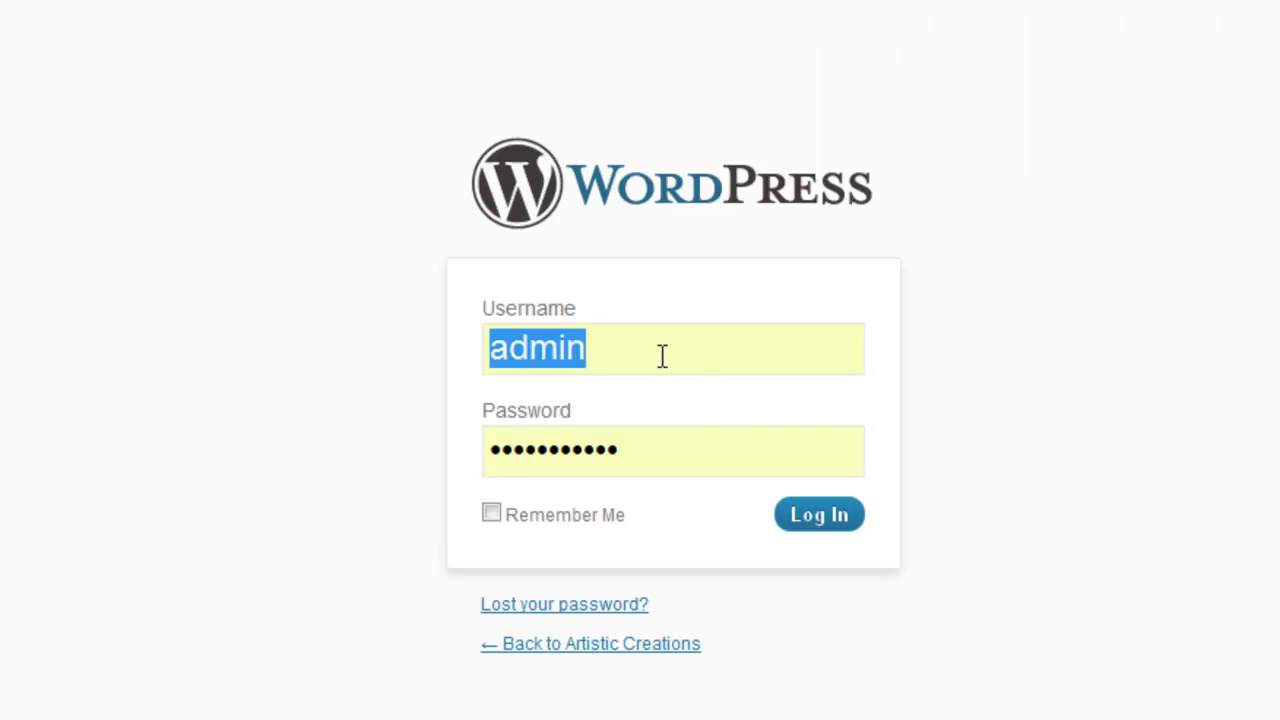
left_click(646, 337)
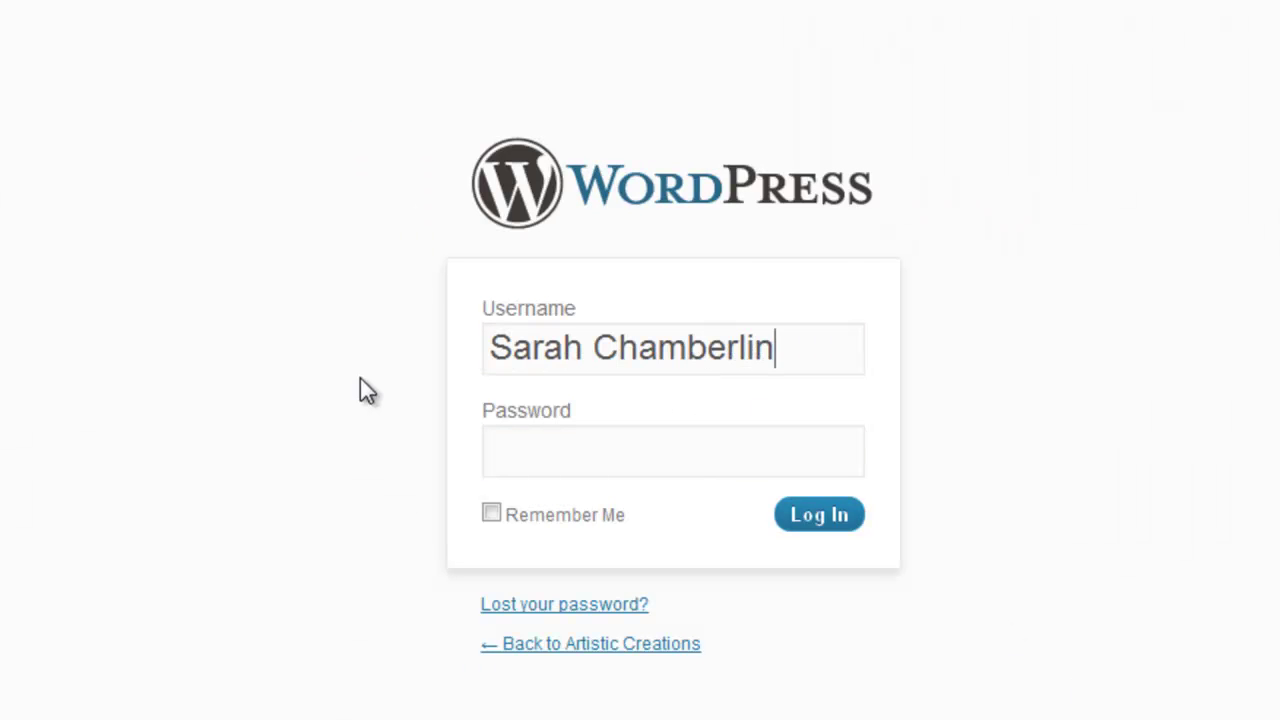
key("Tab")
type("•••••••••")
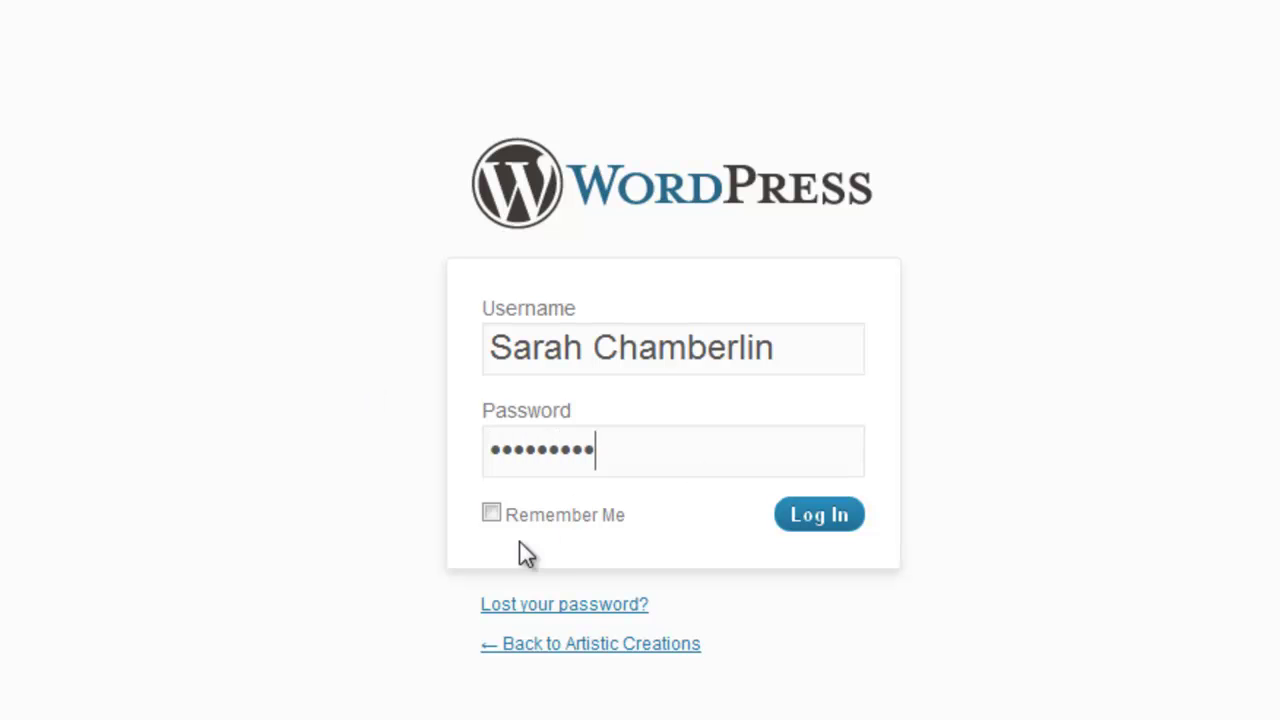
left_click(821, 493)
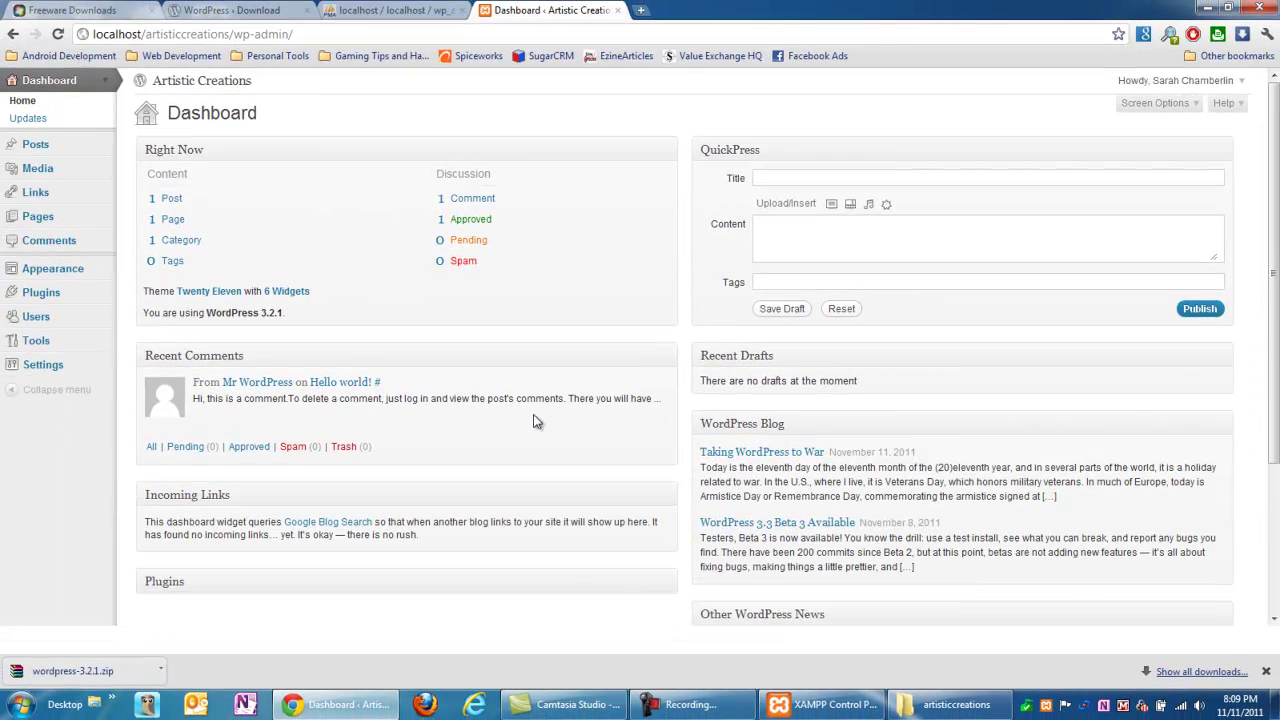
- Have Chrome save the WordPress login password
left_click(371, 83)
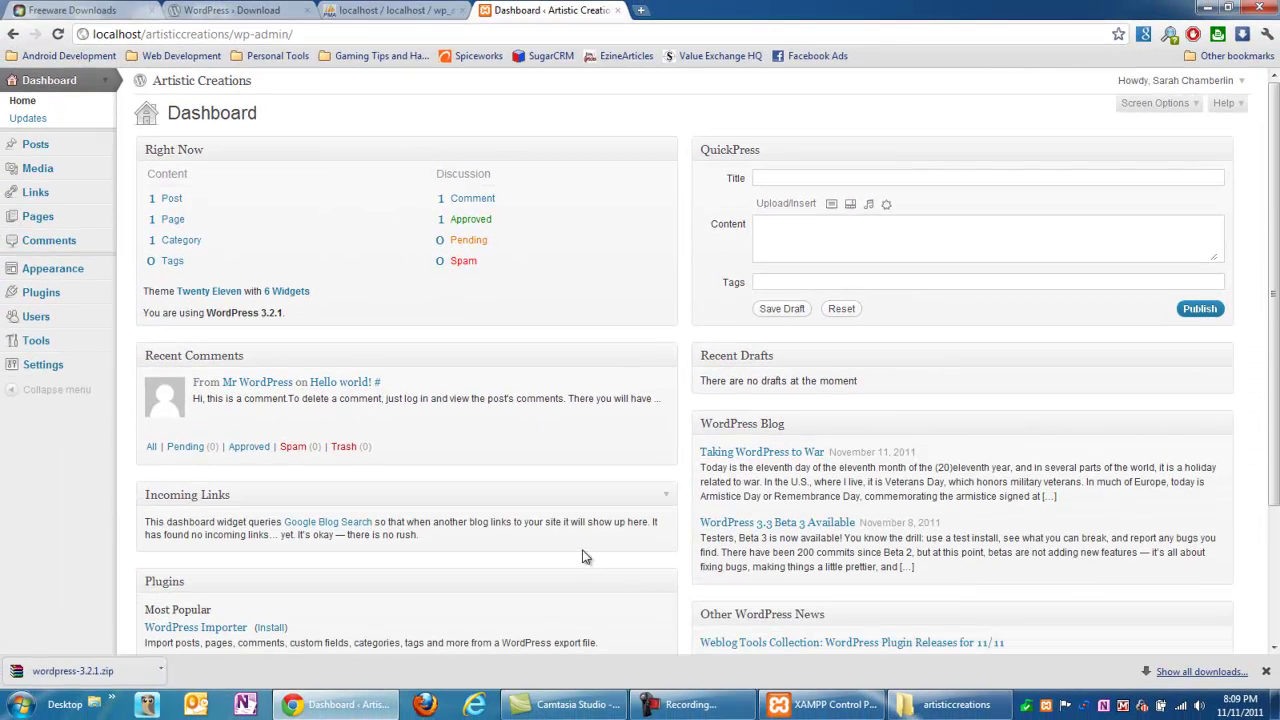
left_click(735, 712)
left_click(735, 712)
- Preview the public Artistic Creations front page, then go back to the dashboard
left_click(188, 81)
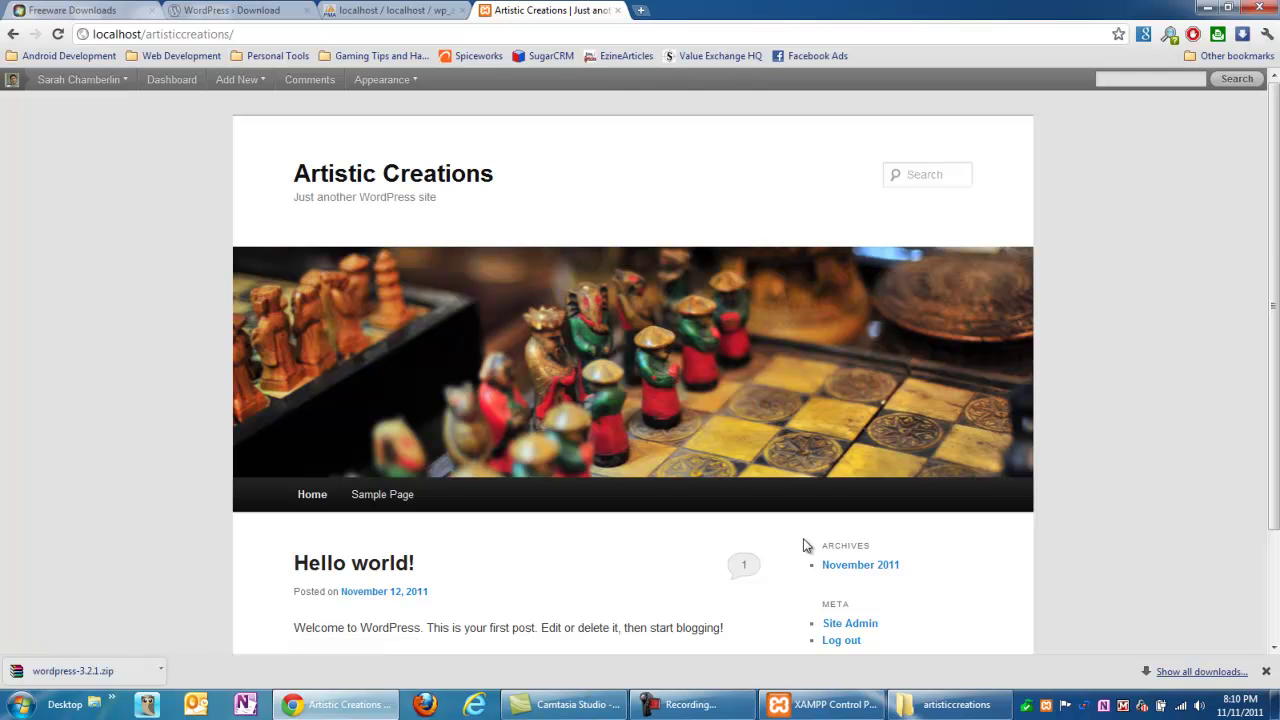
left_click_drag(1272, 232, 1272, 332)
scroll(1250, 300, "up", 2)
left_click(13, 36)
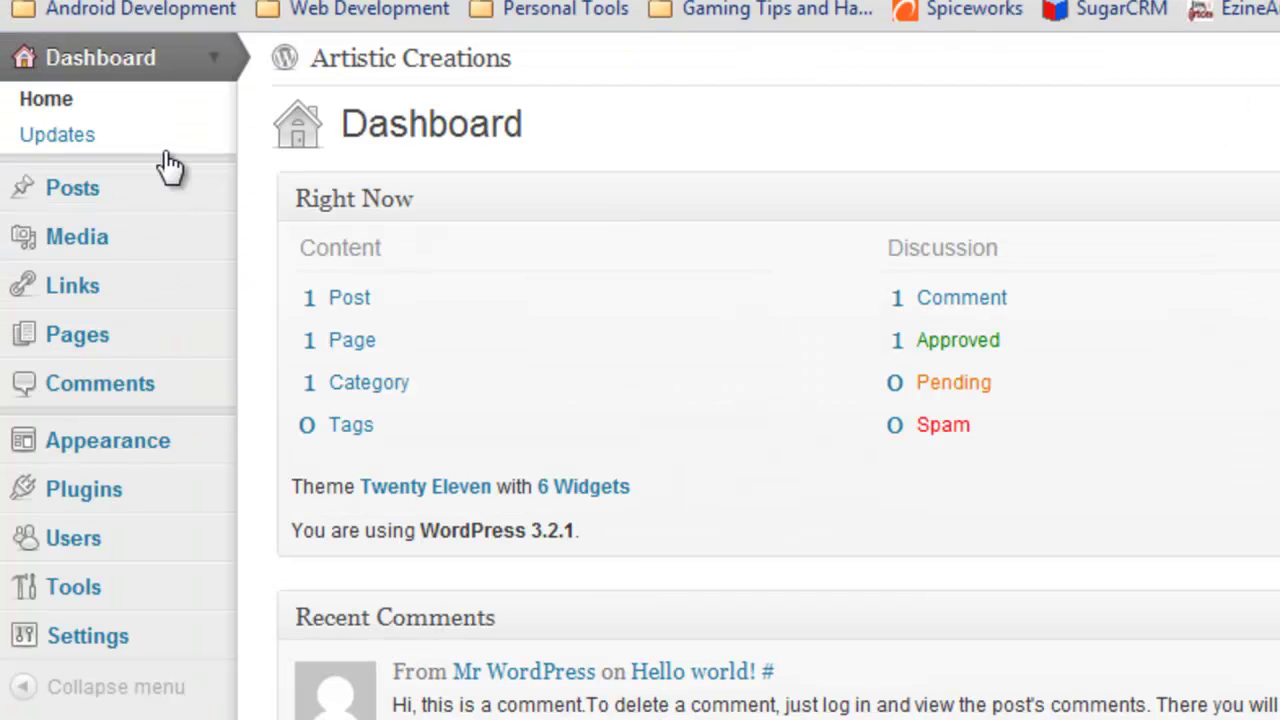
- Expand the Pages and Posts menus in the admin sidebar, then collapse Posts
left_click(212, 335)
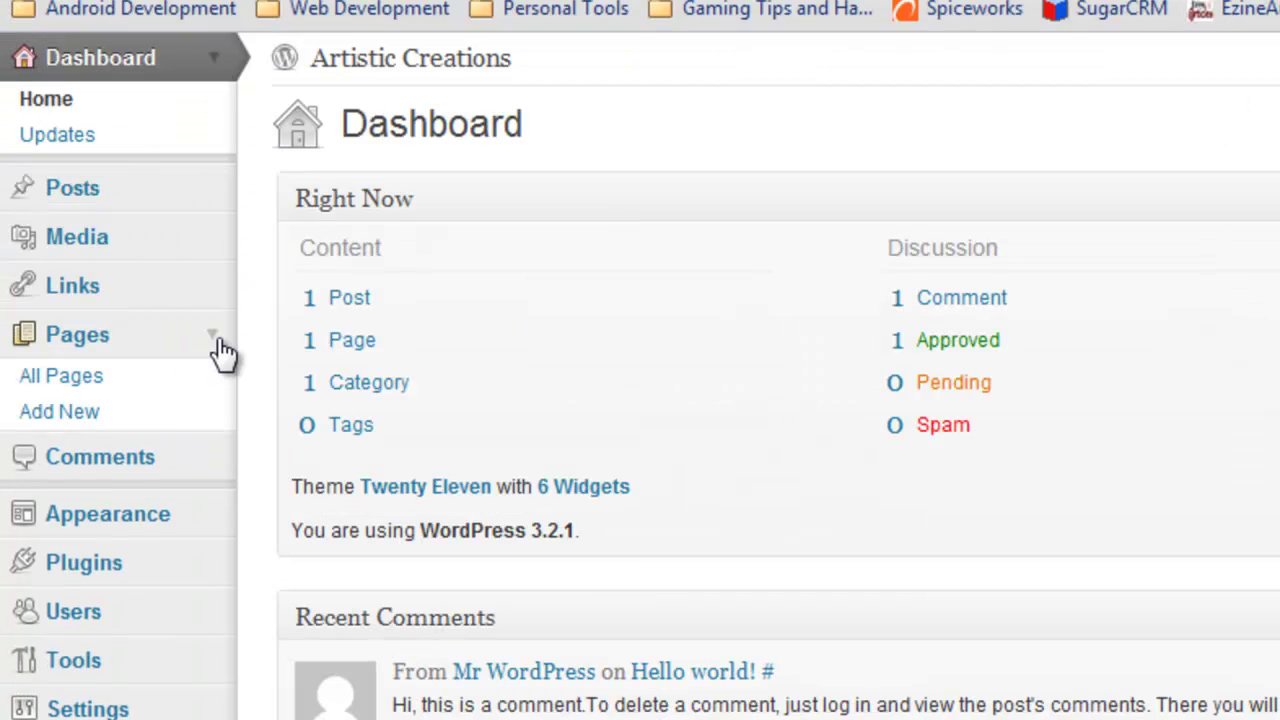
left_click(380, 62)
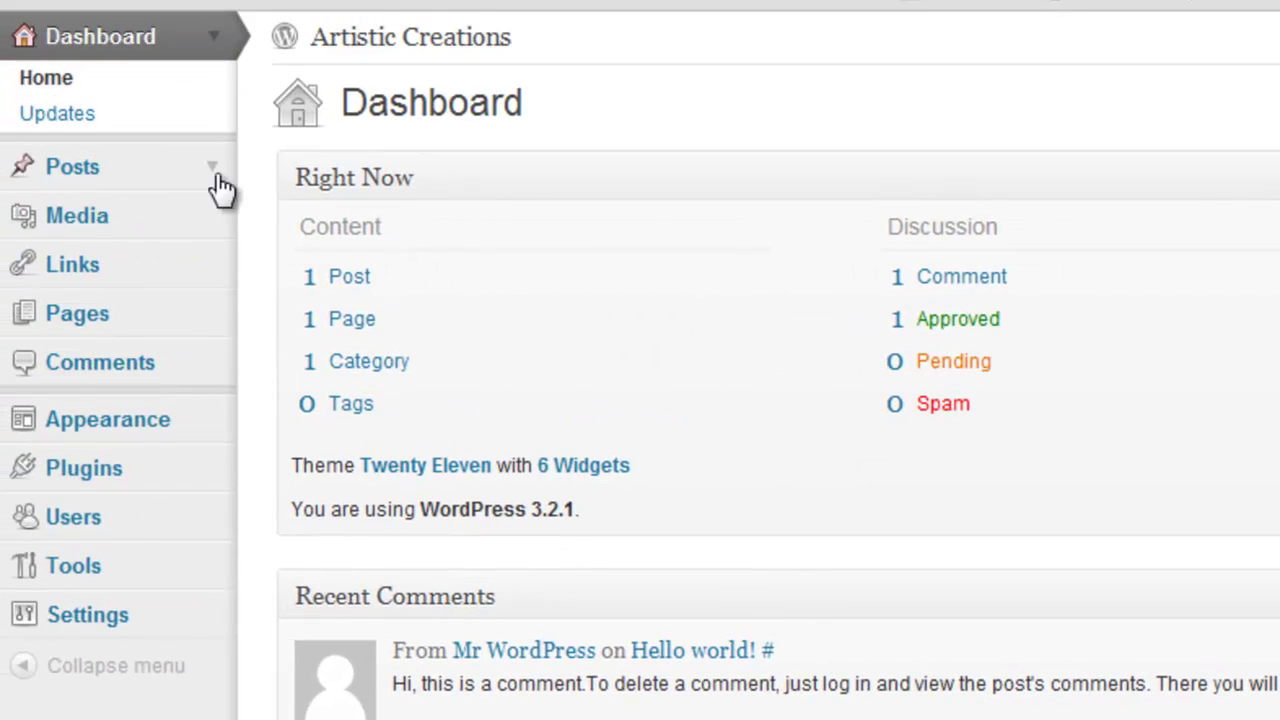
left_click(216, 178)
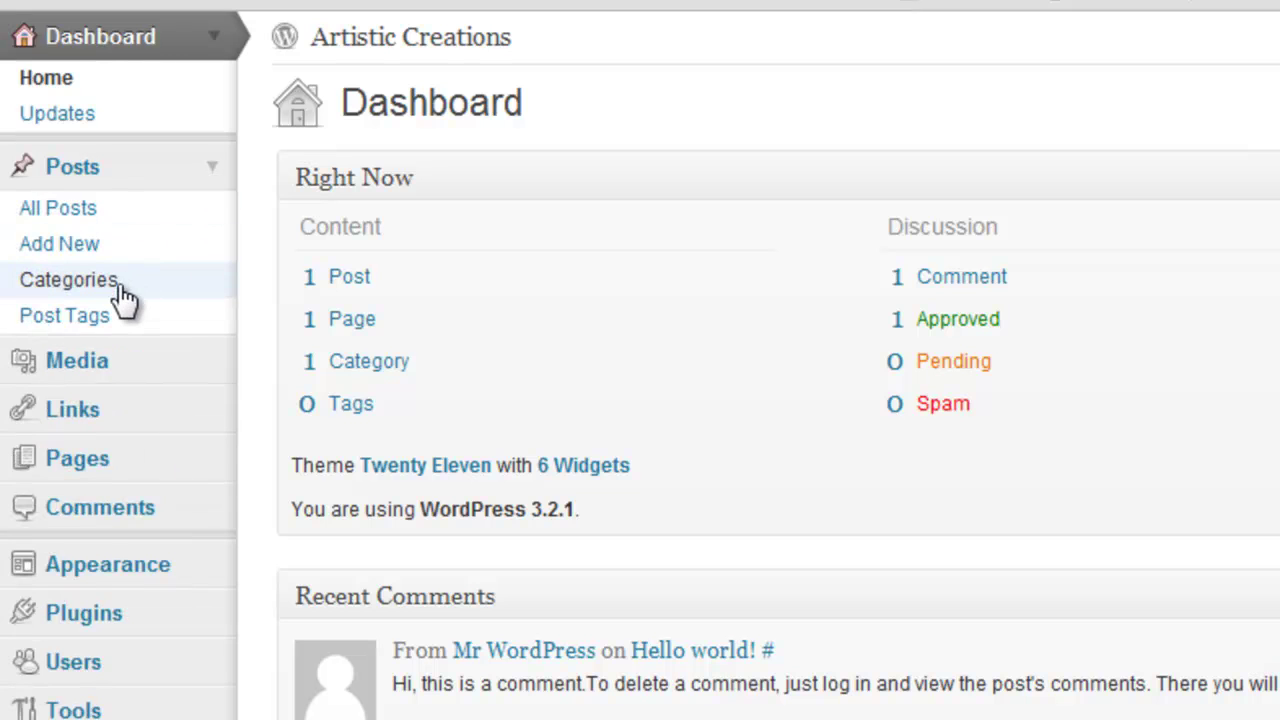
left_click(216, 176)
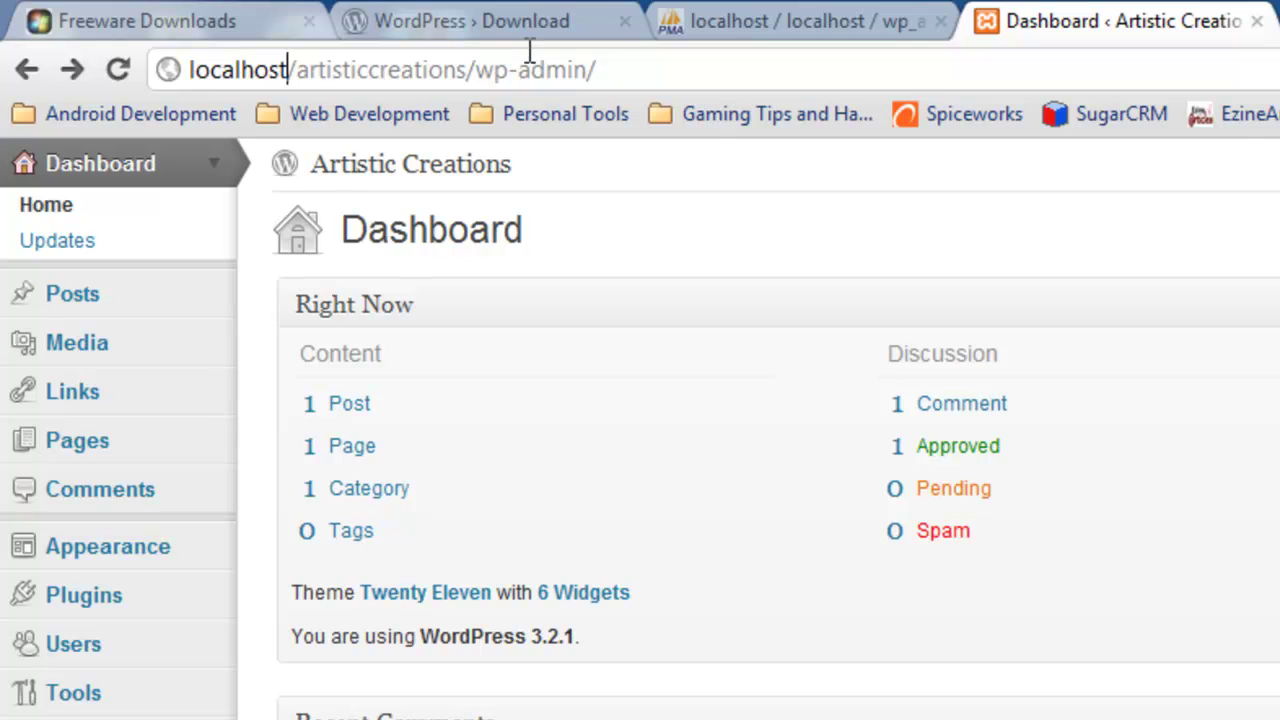
- Load localhost/artisticcreations/ by removing /wp-admin/ from the address
left_click(468, 69)
key("shift+End")
key("BackSpace")
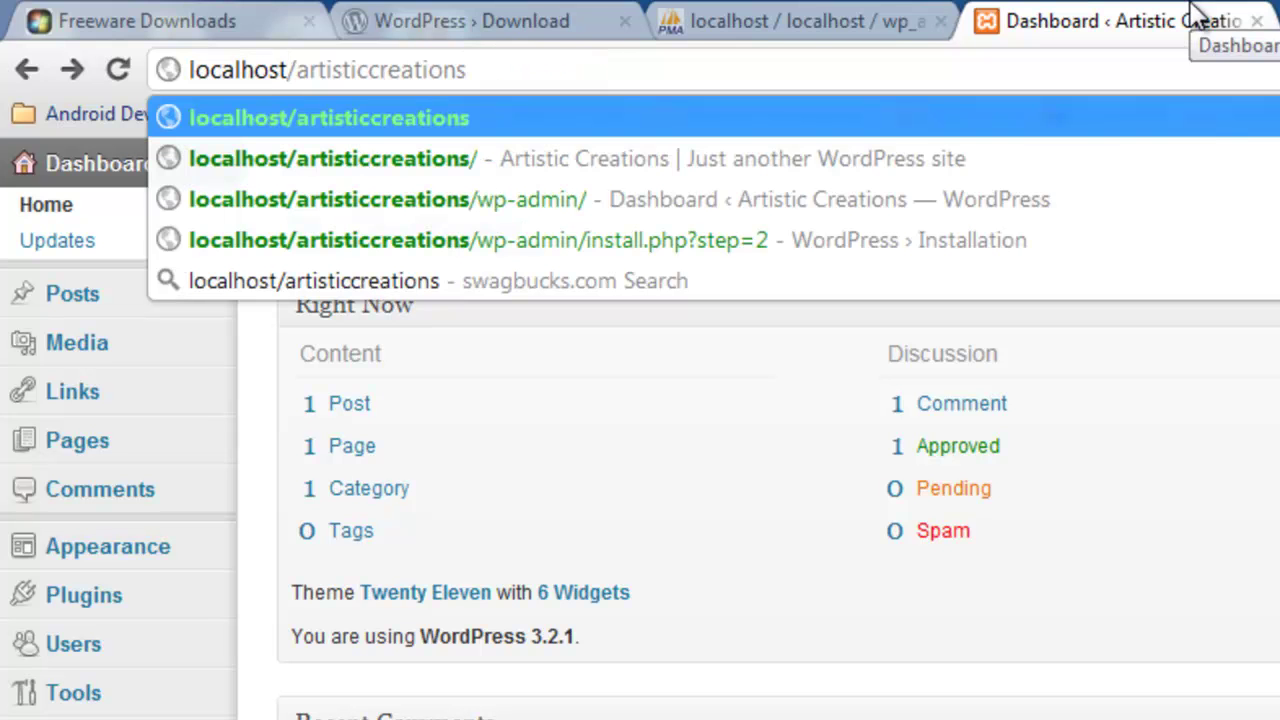
type("/")
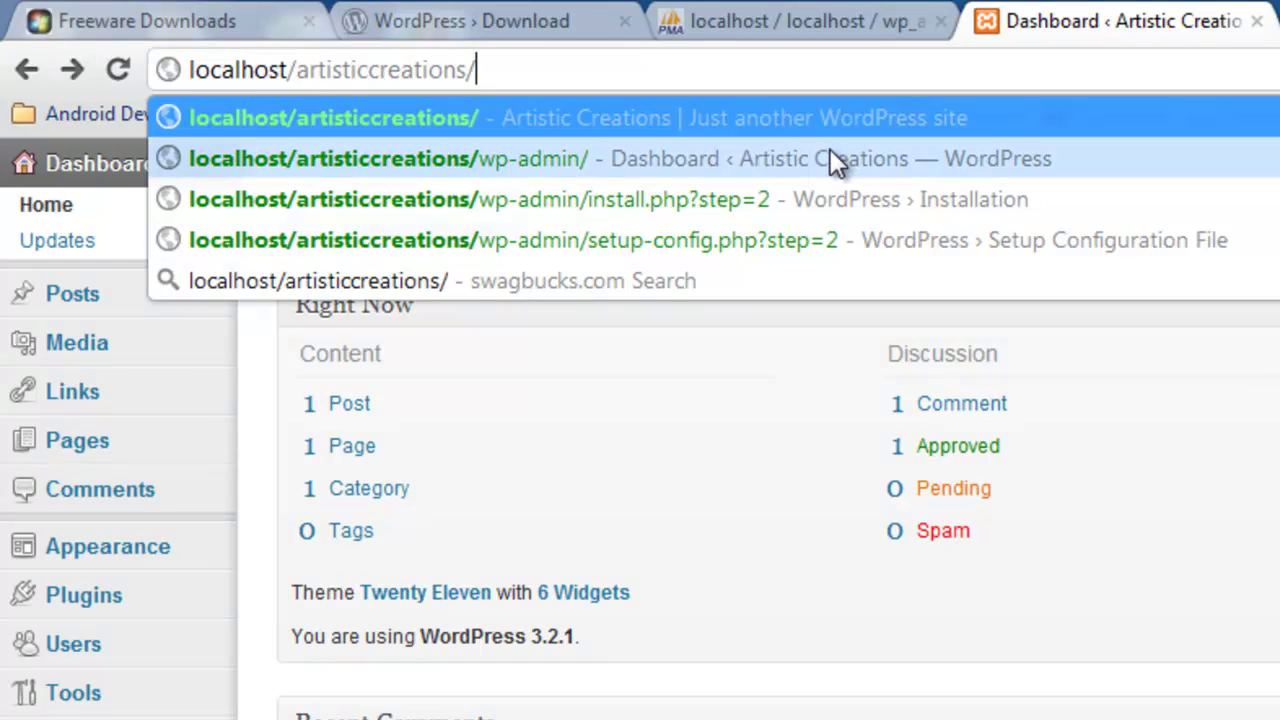
key("Return")
mouse_move(835, 162)
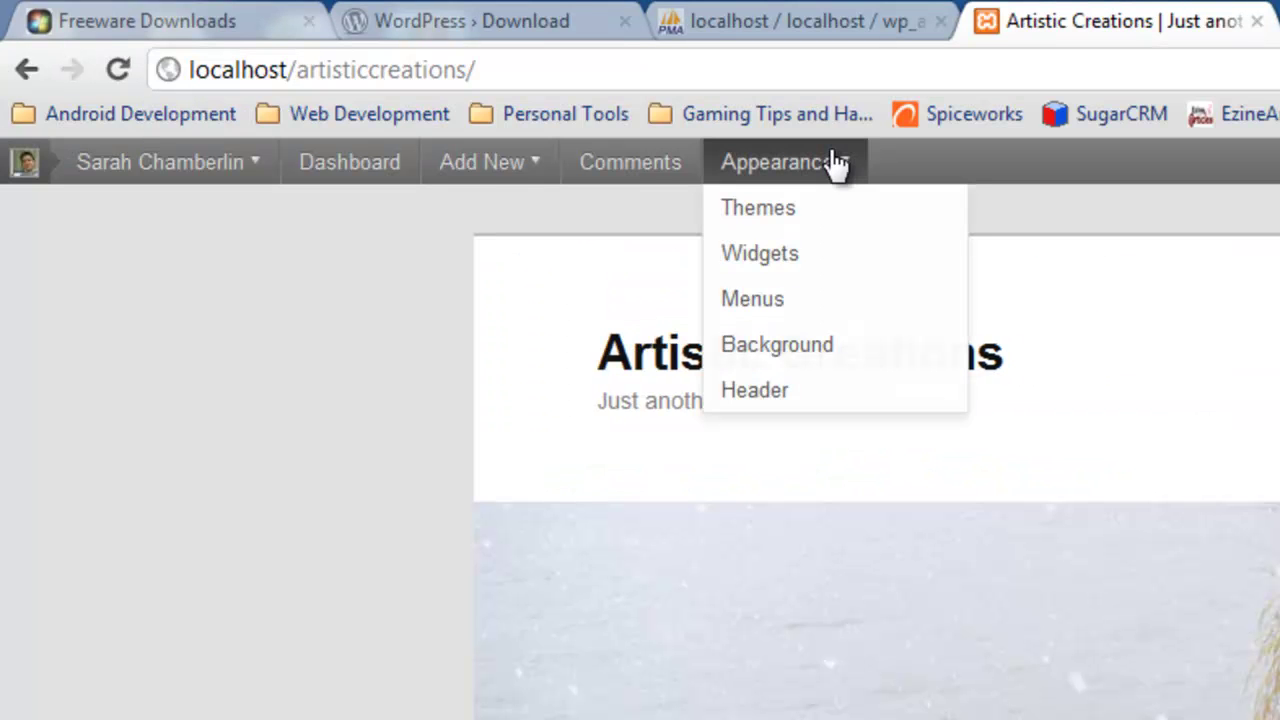